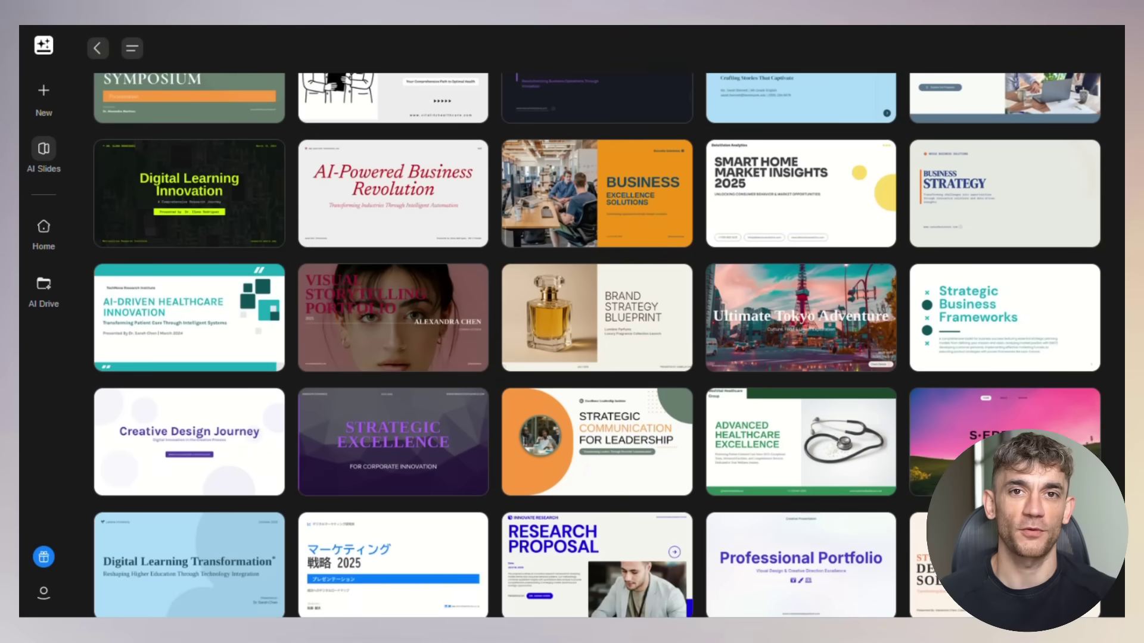
pyautogui.scroll(-2, 382, 256)
# Submit the ChatGPT, Claude, Perplexity and Gemini comparison prompt and scroll through the generated 12-page deck.
pyautogui.click(383, 256)
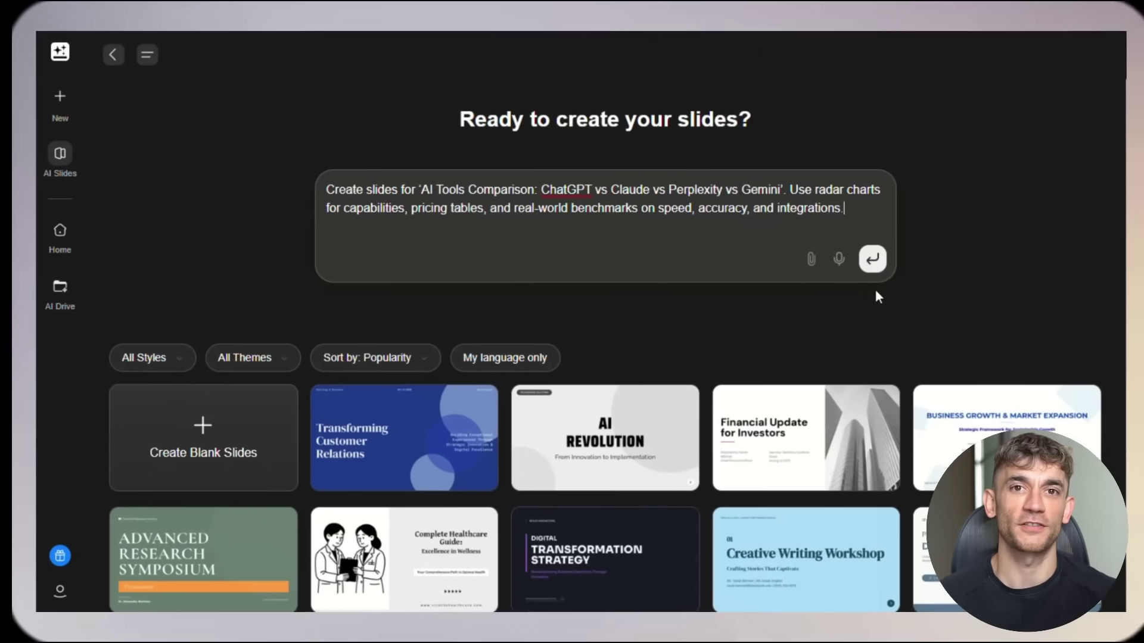
pyautogui.click(872, 258)
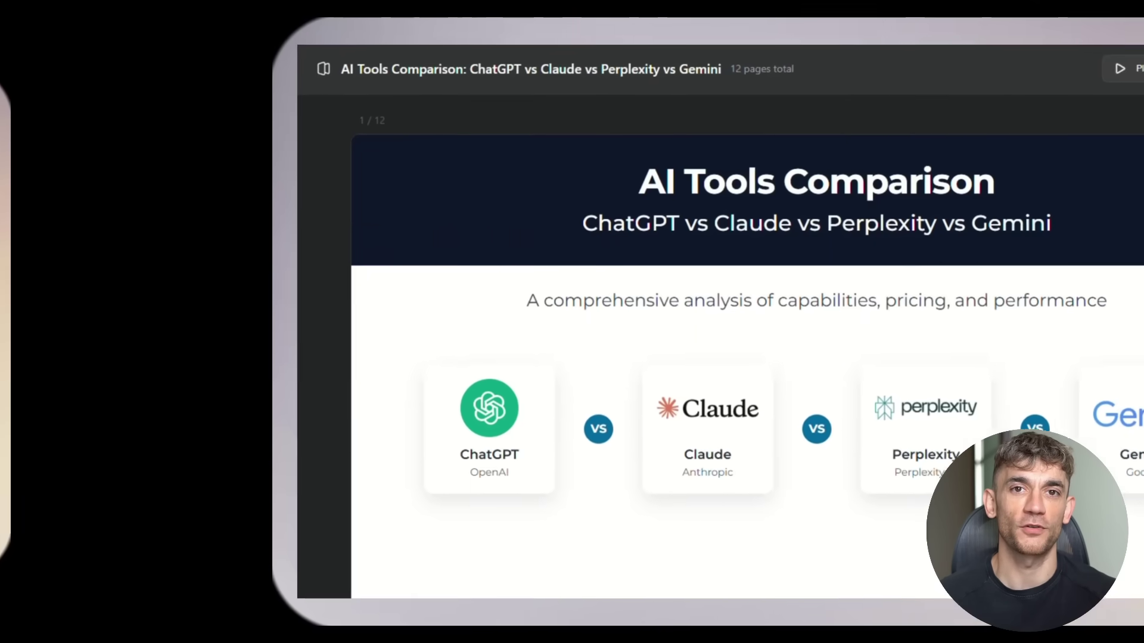
pyautogui.scroll(-10, 571, 358)
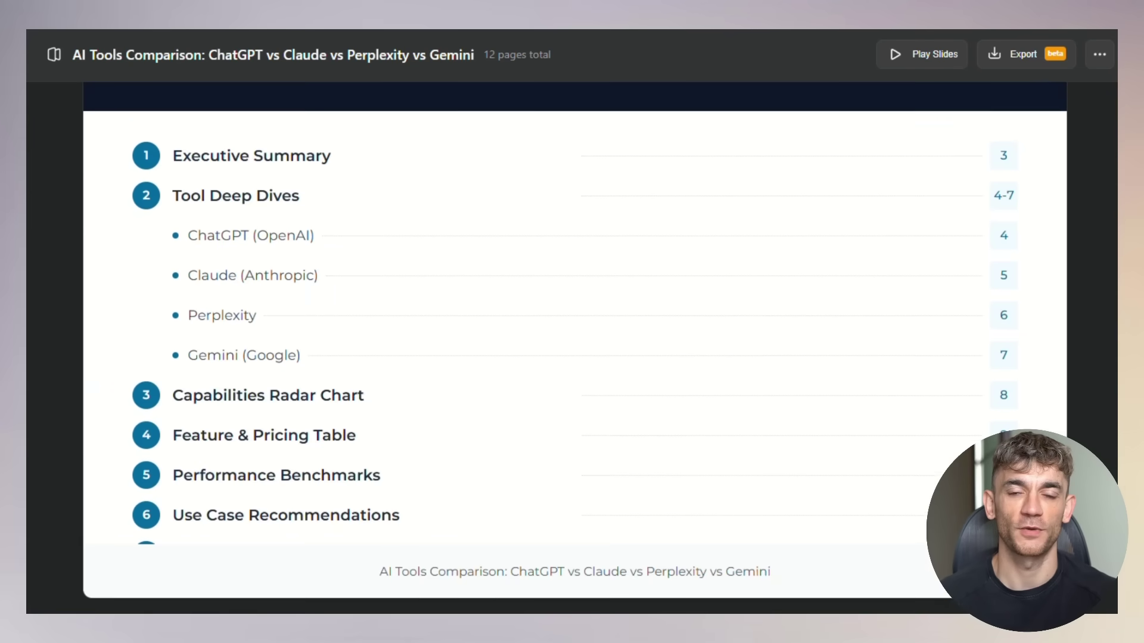
pyautogui.scroll(-15, 572, 357)
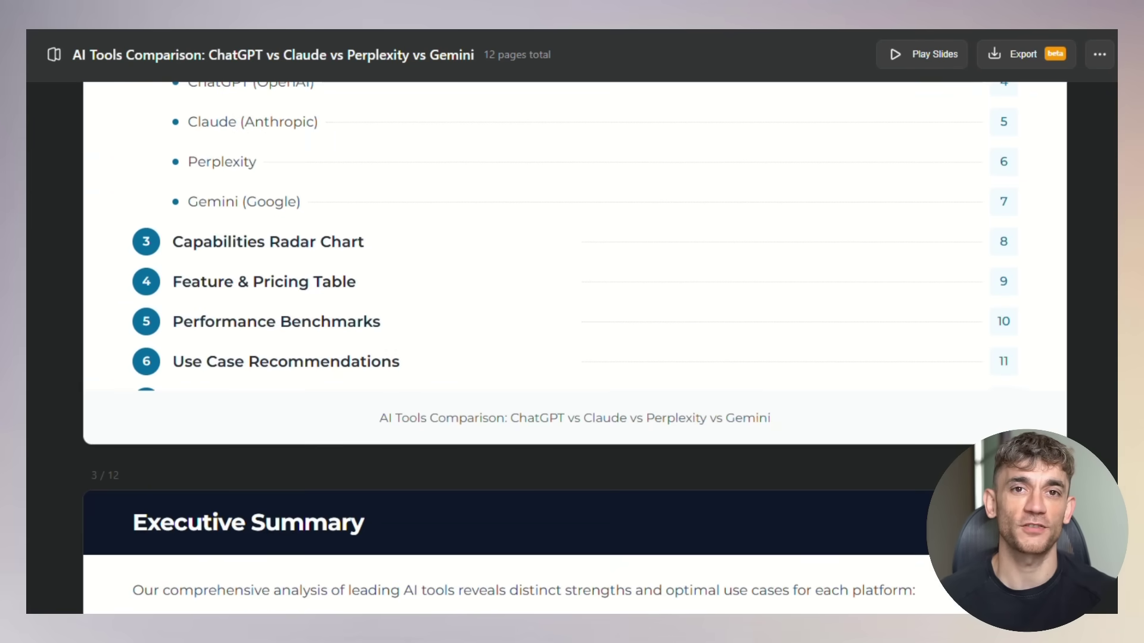
pyautogui.scroll(-15, 572, 357)
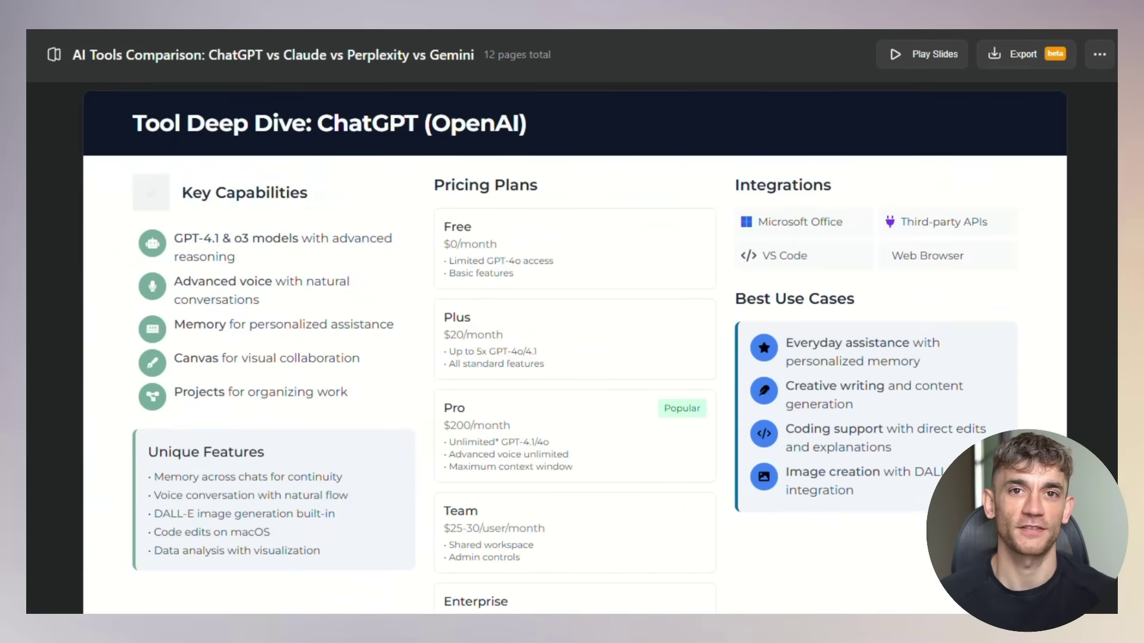
pyautogui.scroll(-12, 571, 358)
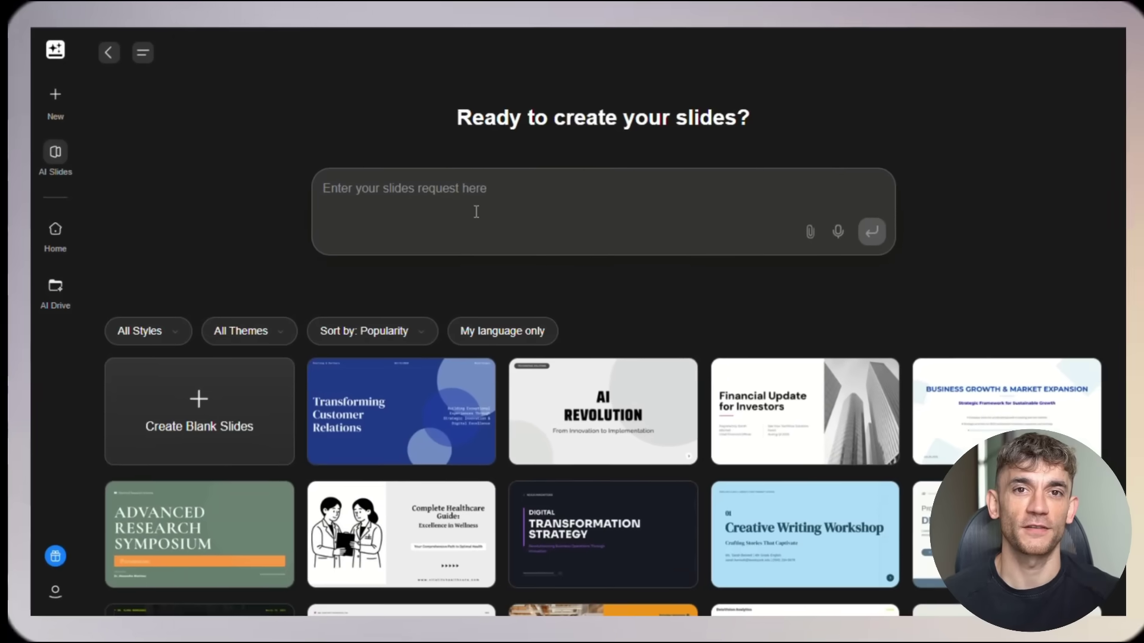
# Paste the 'digital marketing trends for 2025' request into the request box and send it.
pyautogui.click(477, 200)
pyautogui.write('I need a presentation about digital marketing trends for 2025')
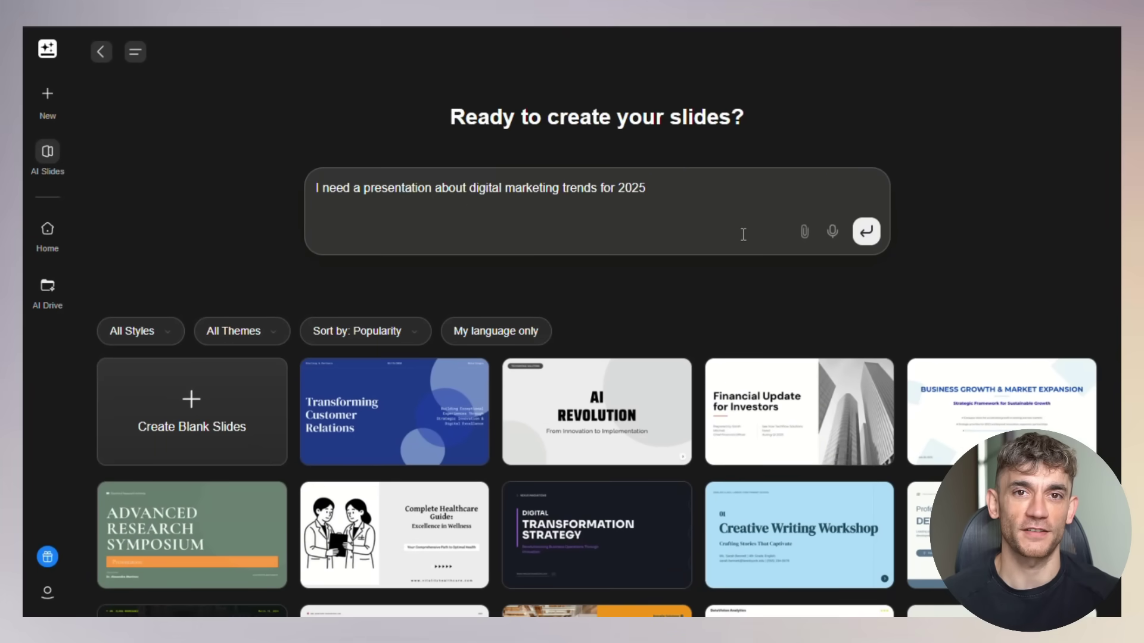
pyautogui.click(869, 234)
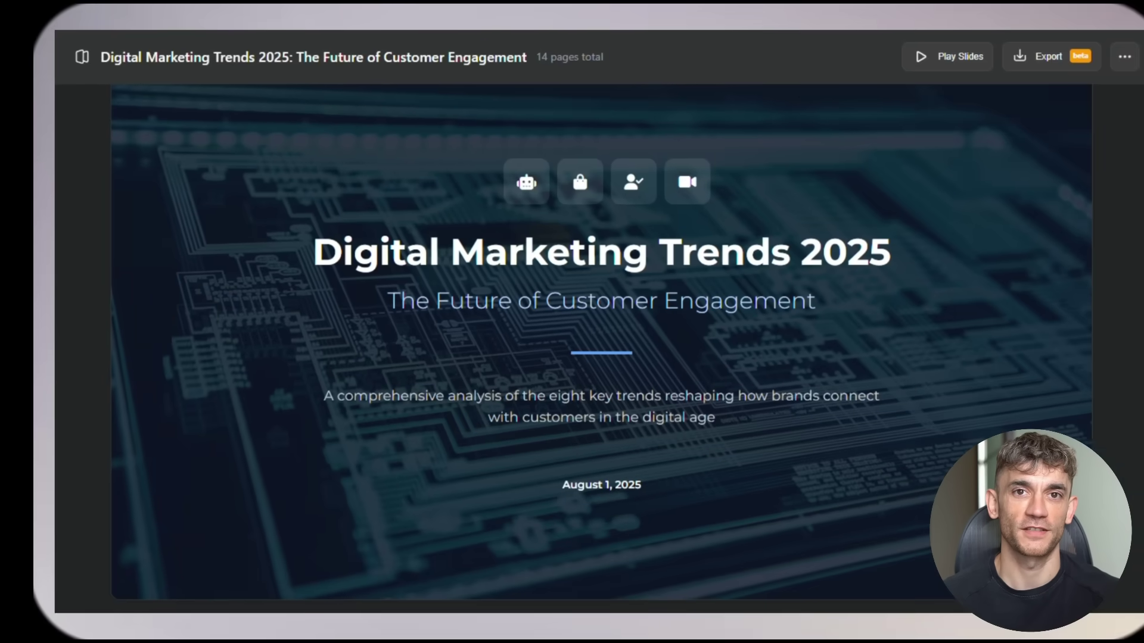
pyautogui.scroll(-5, 572, 345)
pyautogui.scroll(-5, 574, 348)
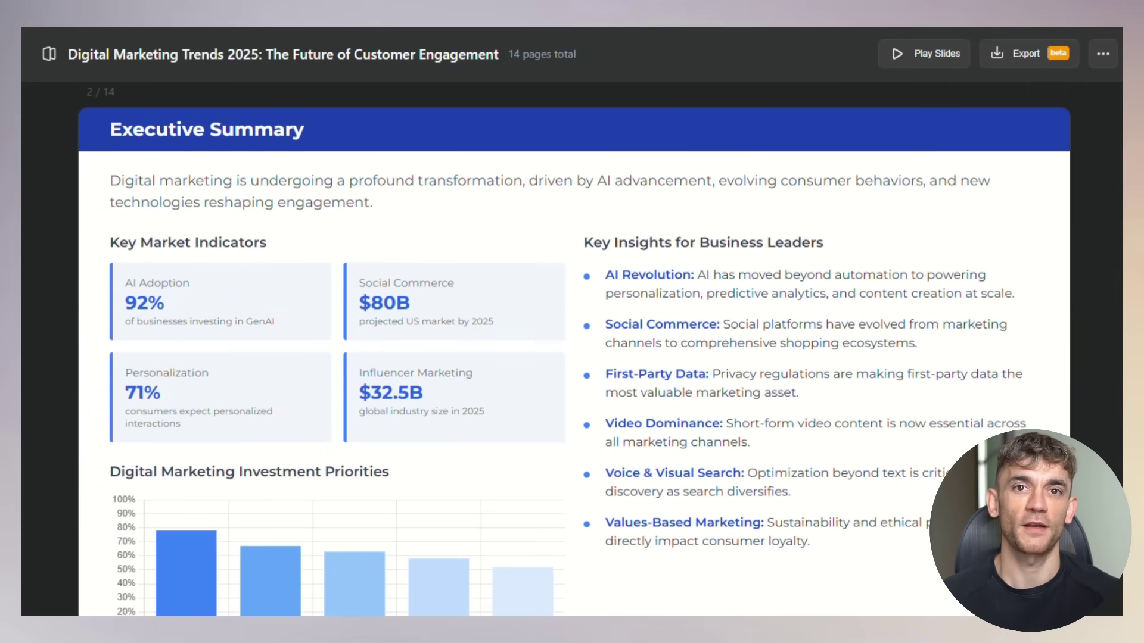
pyautogui.scroll(-7, 574, 349)
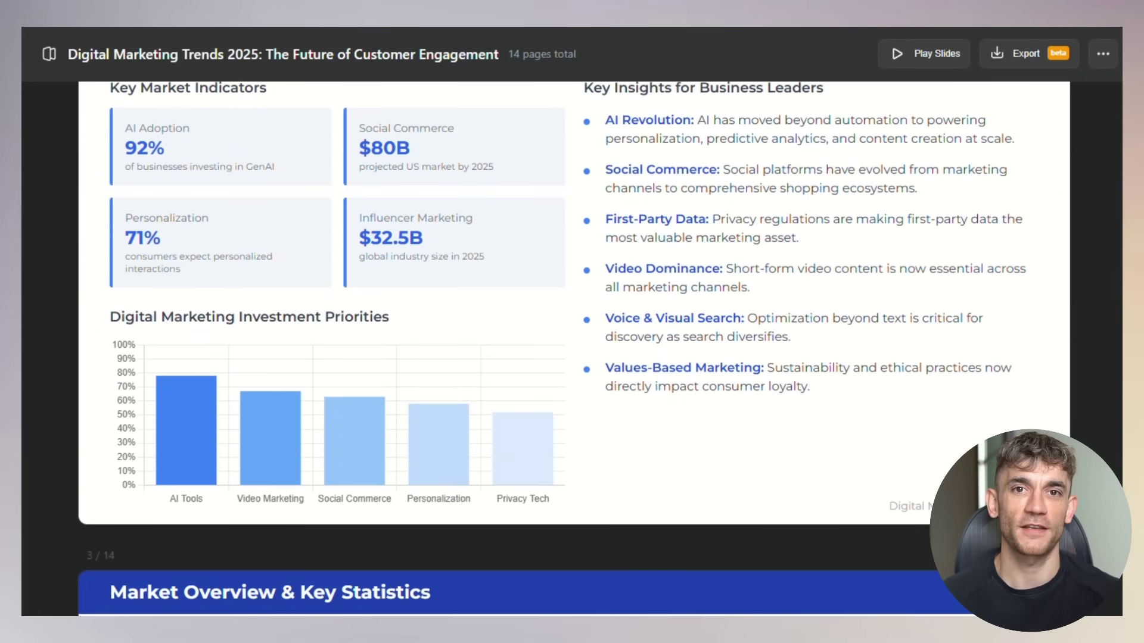
pyautogui.scroll(-3, 573, 348)
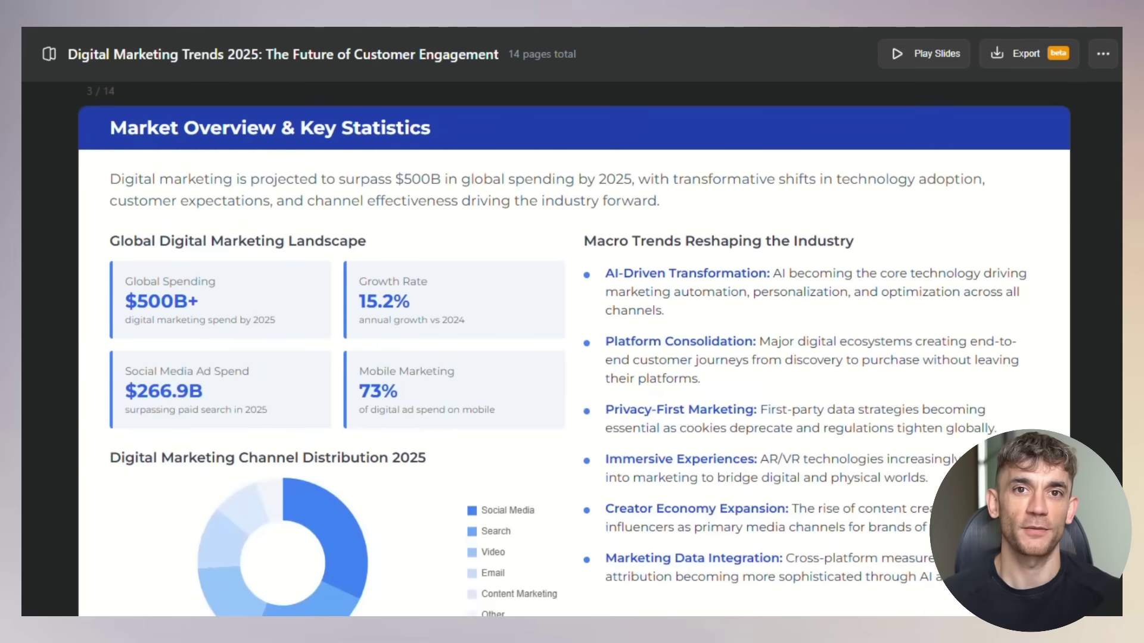
pyautogui.scroll(-4, 573, 348)
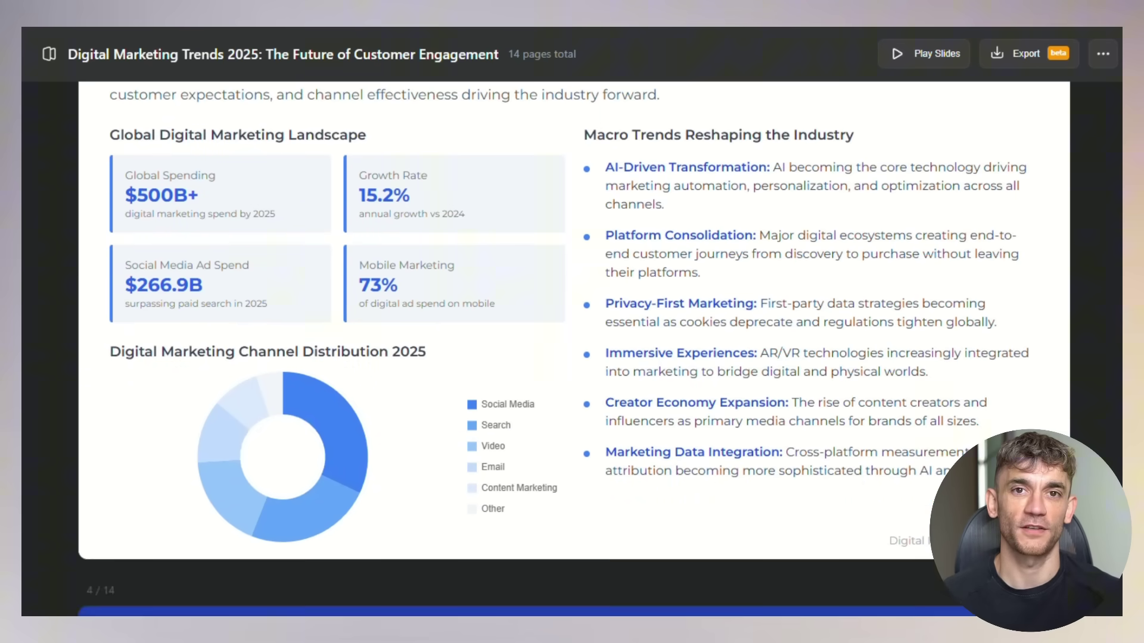
pyautogui.scroll(-6, 574, 349)
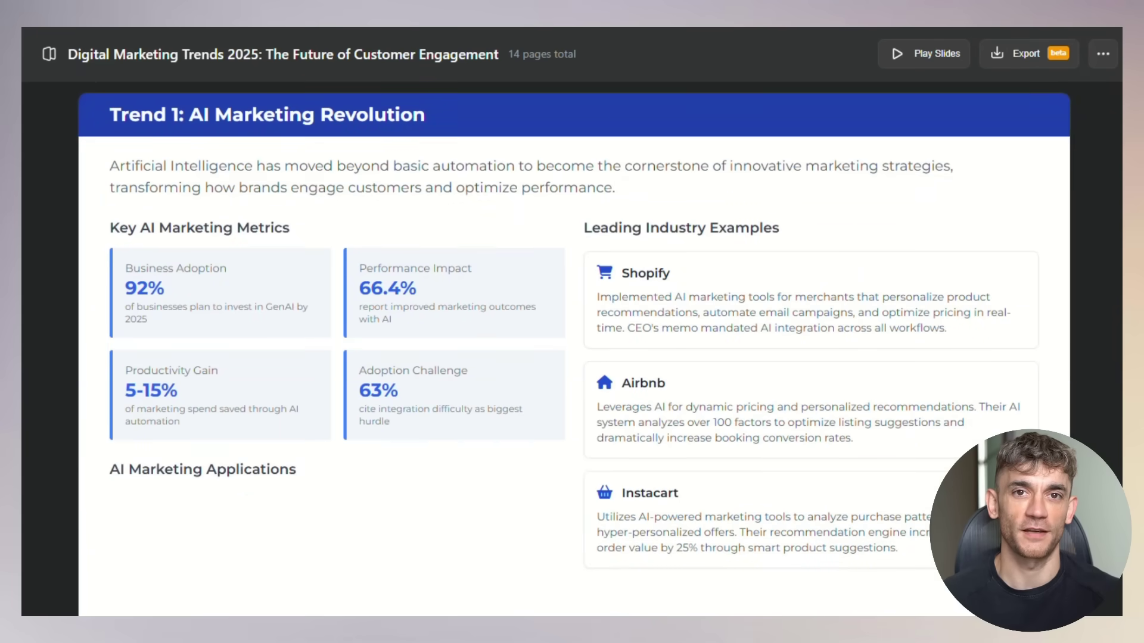
pyautogui.scroll(-6, 574, 348)
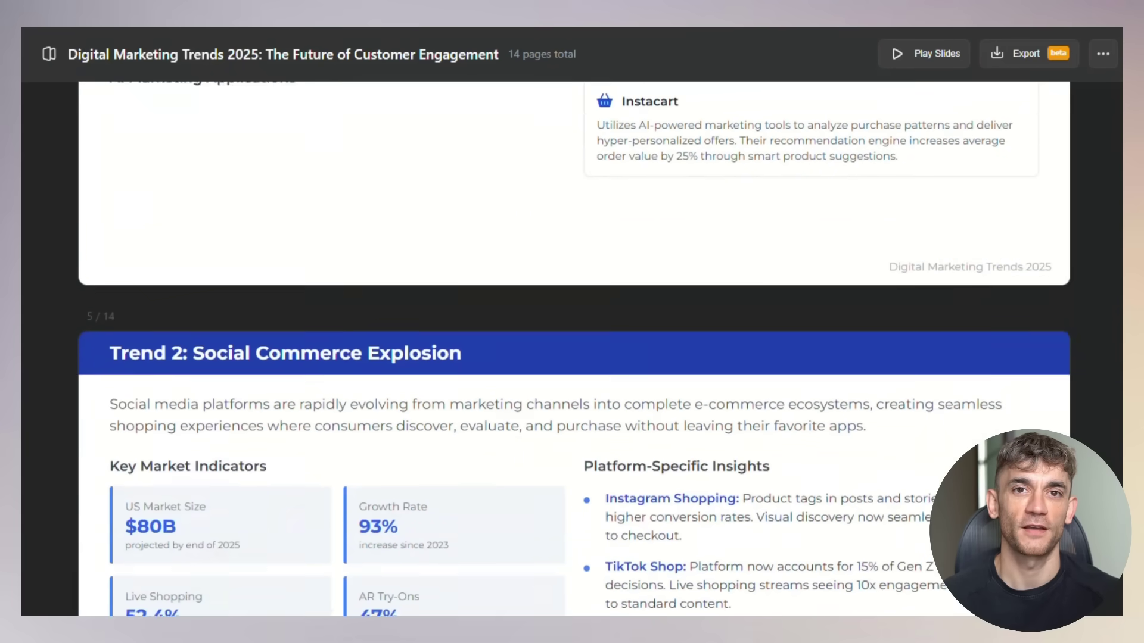
pyautogui.scroll(-9, 573, 349)
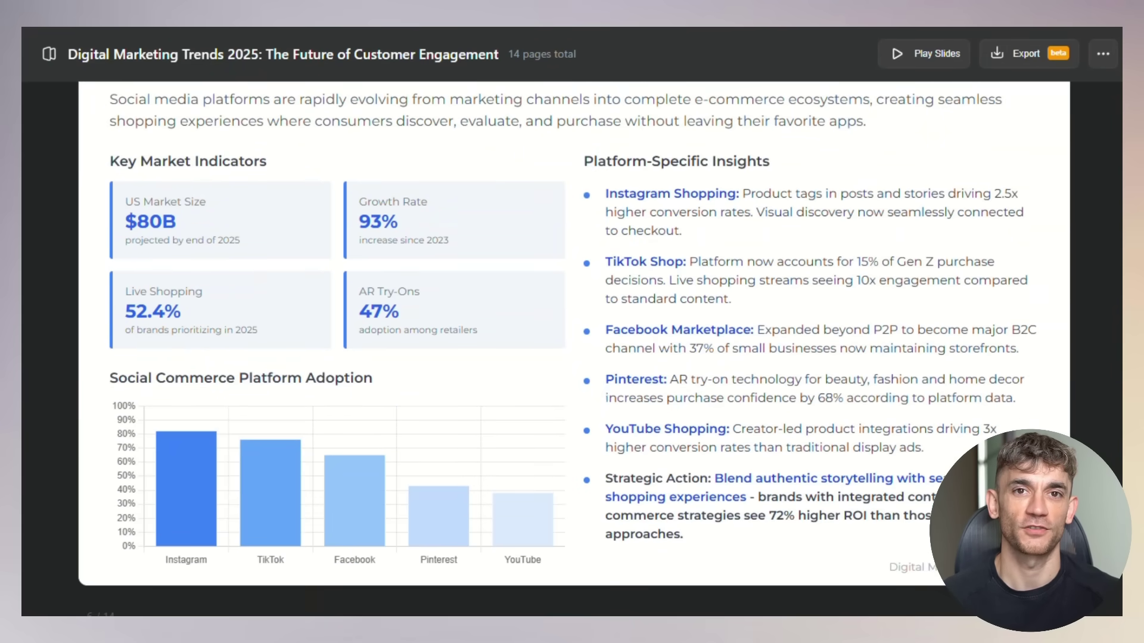
pyautogui.scroll(-1, 574, 349)
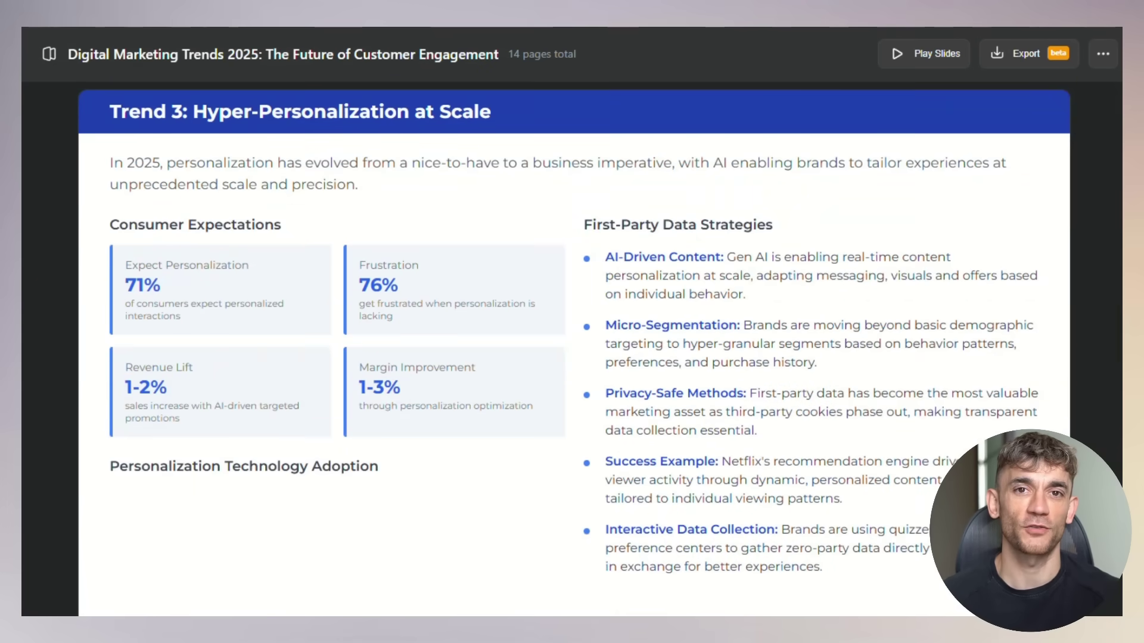
pyautogui.scroll(-11, 574, 349)
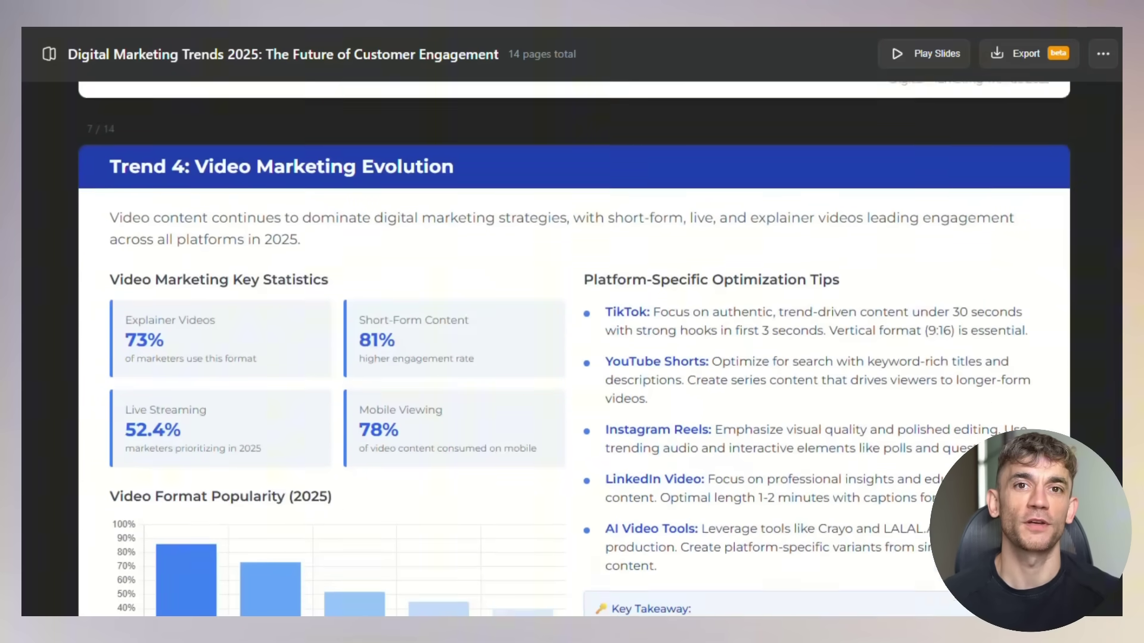
pyautogui.scroll(-1, 573, 349)
pyautogui.scroll(-5, 574, 348)
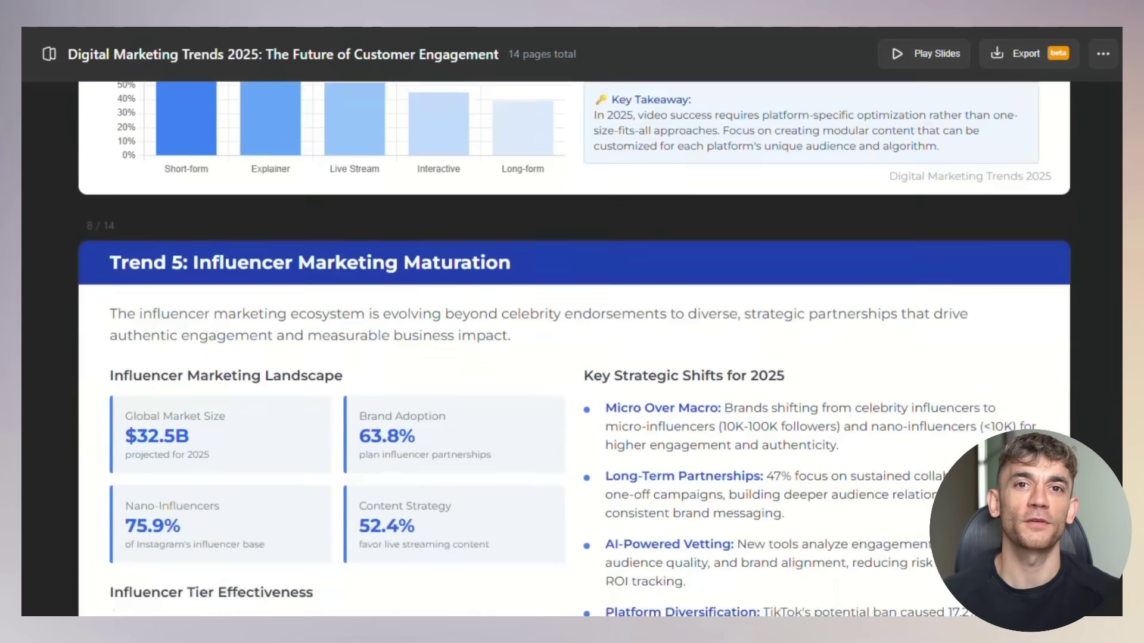
pyautogui.scroll(-8, 574, 349)
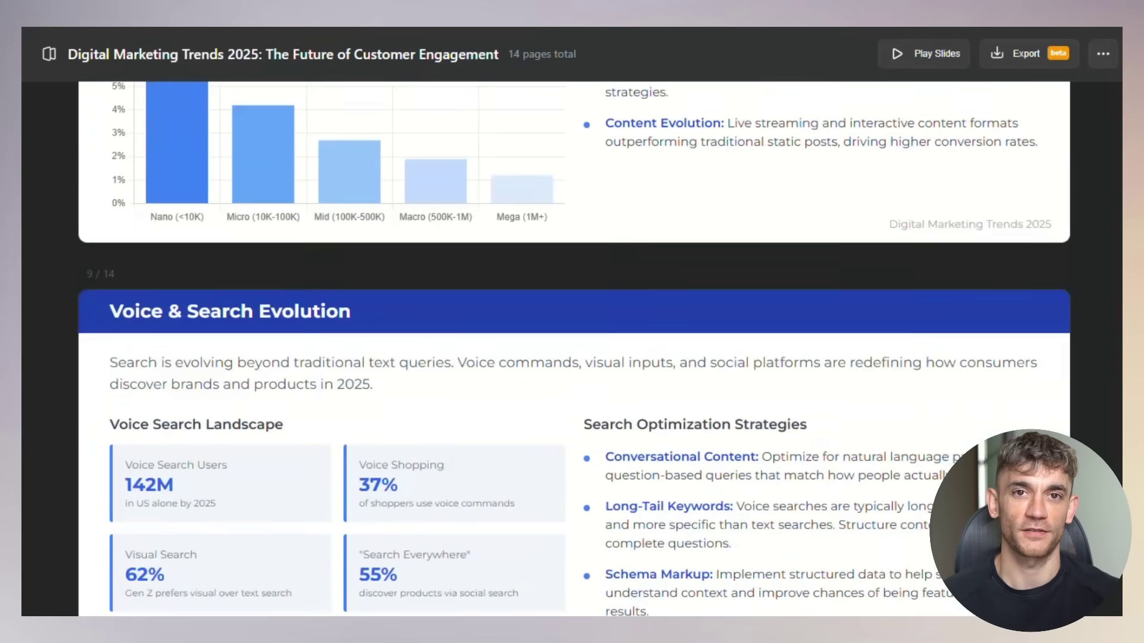
pyautogui.scroll(-6, 574, 349)
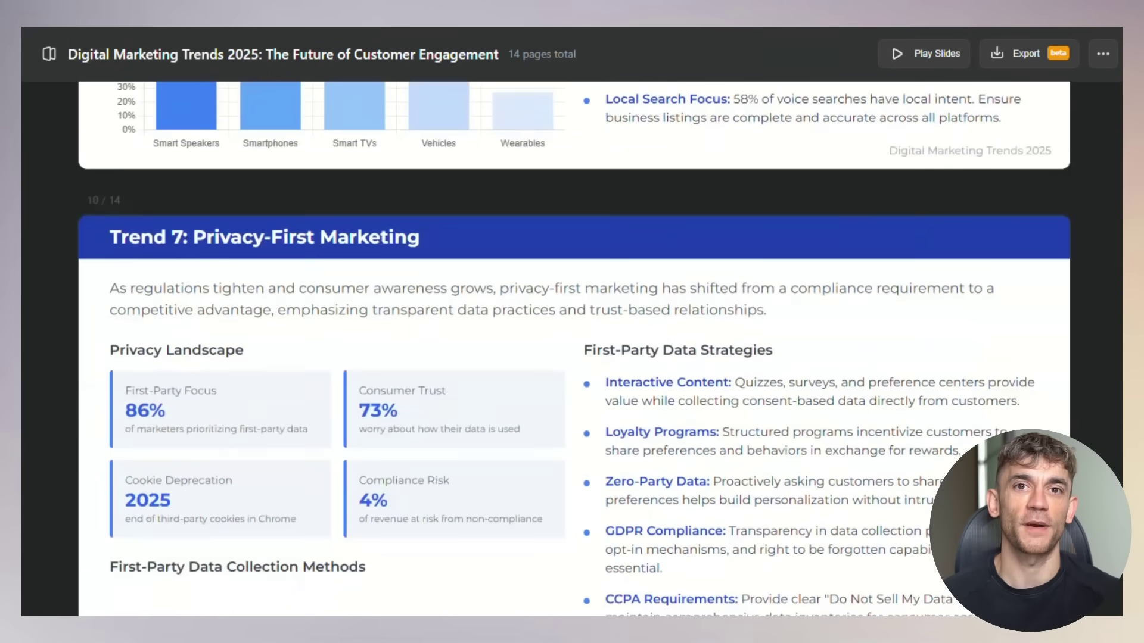
pyautogui.scroll(-6, 573, 348)
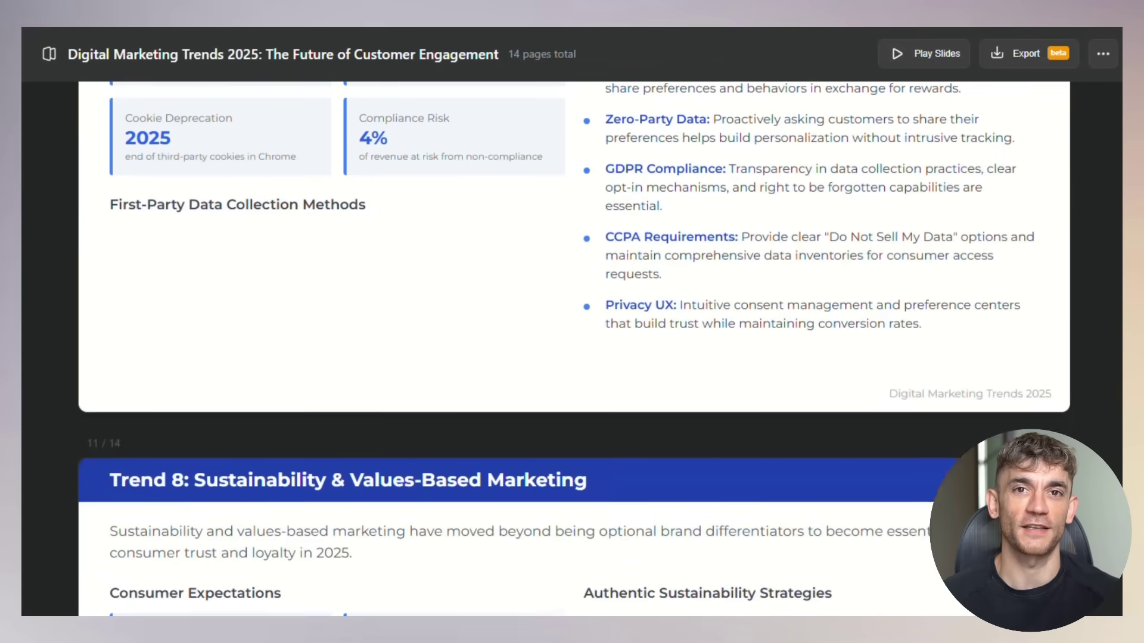
pyautogui.scroll(-8, 573, 348)
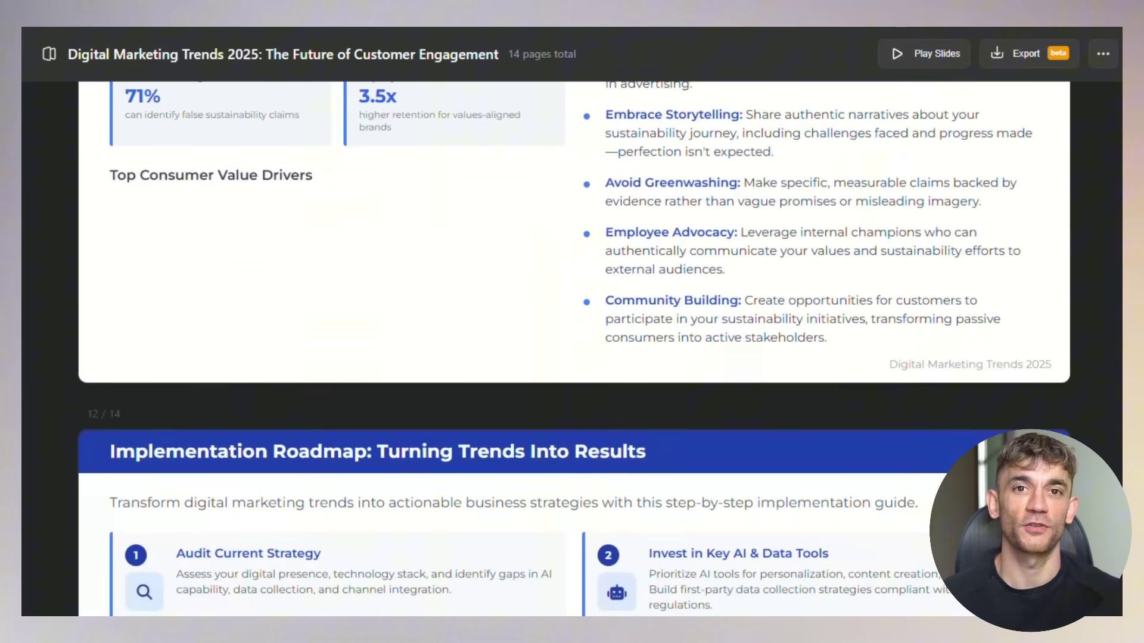
pyautogui.scroll(-2, 574, 348)
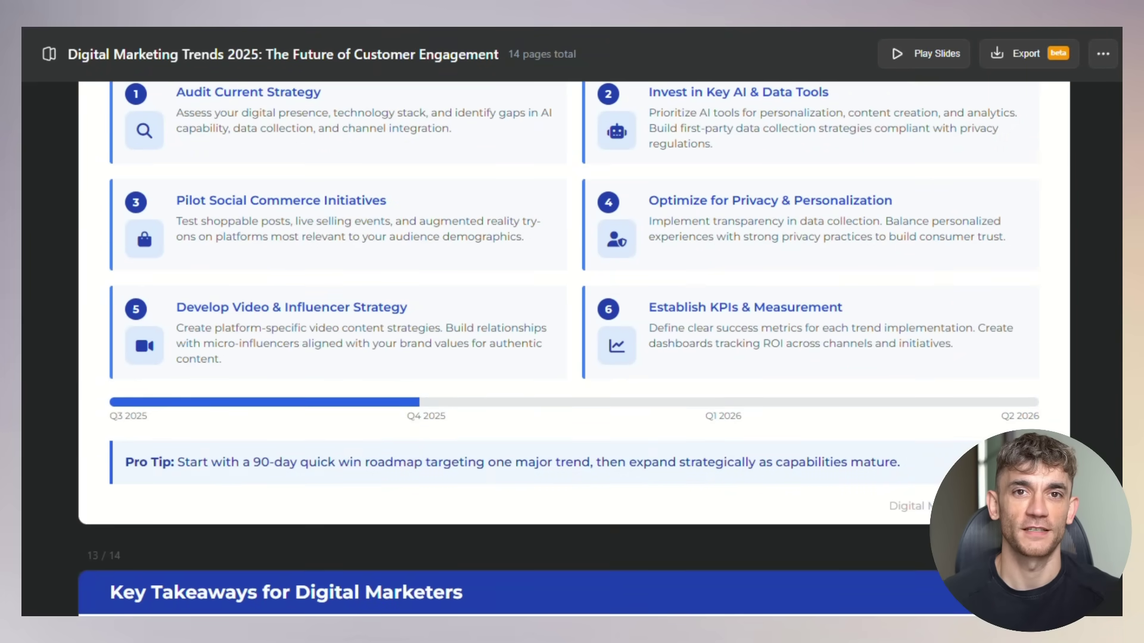
pyautogui.scroll(-7, 573, 348)
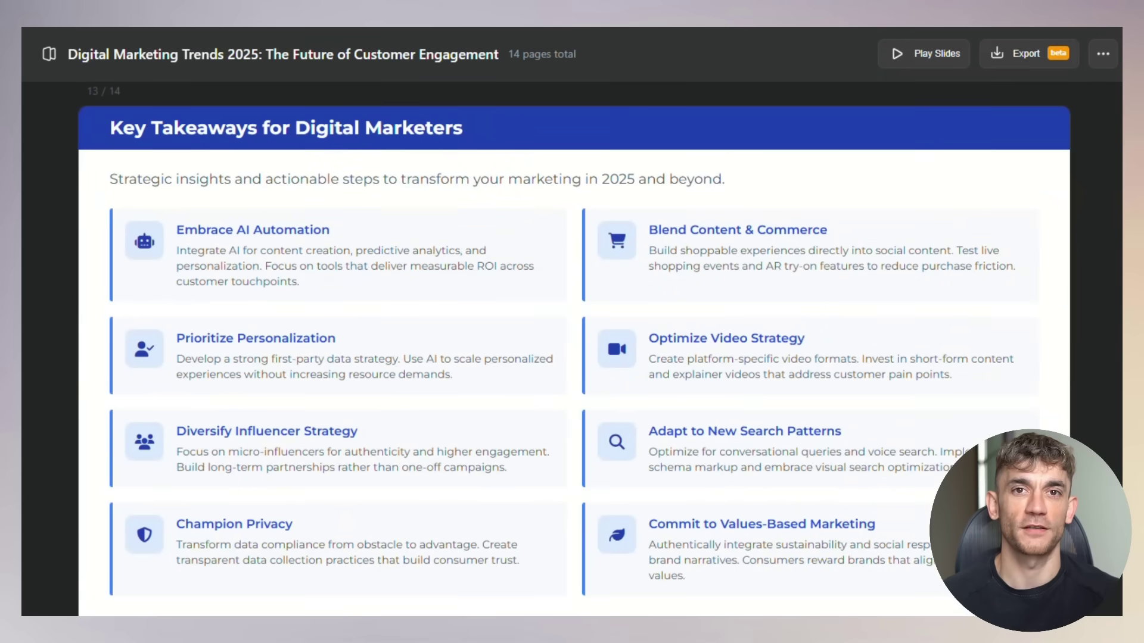
pyautogui.scroll(-9, 574, 348)
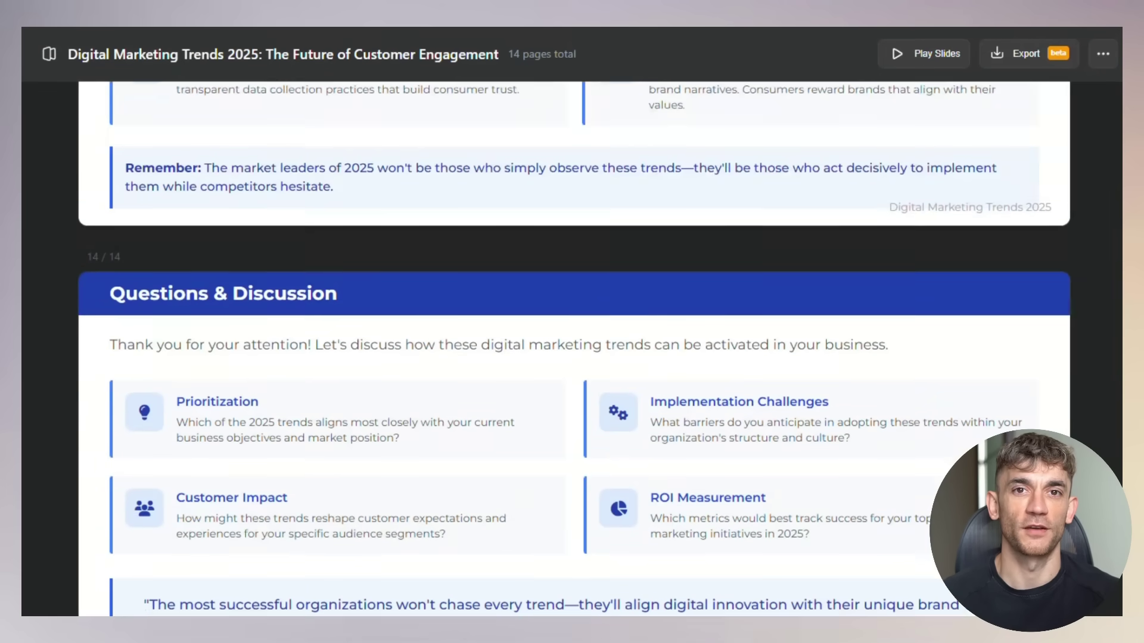
pyautogui.scroll(-2, 574, 349)
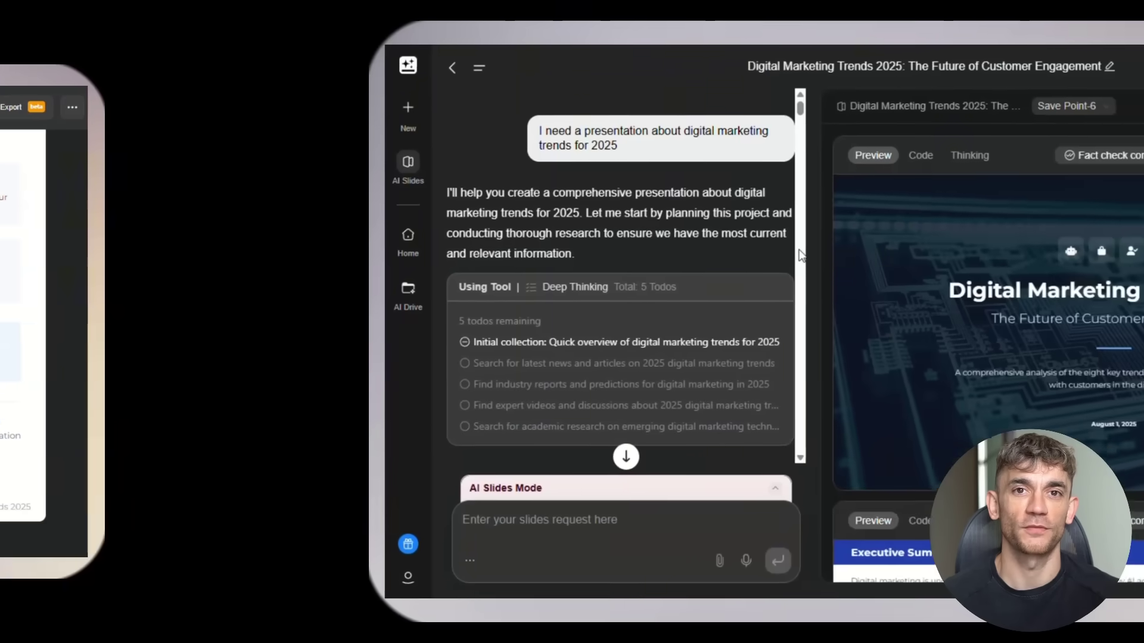
pyautogui.scroll(-2, 510, 252)
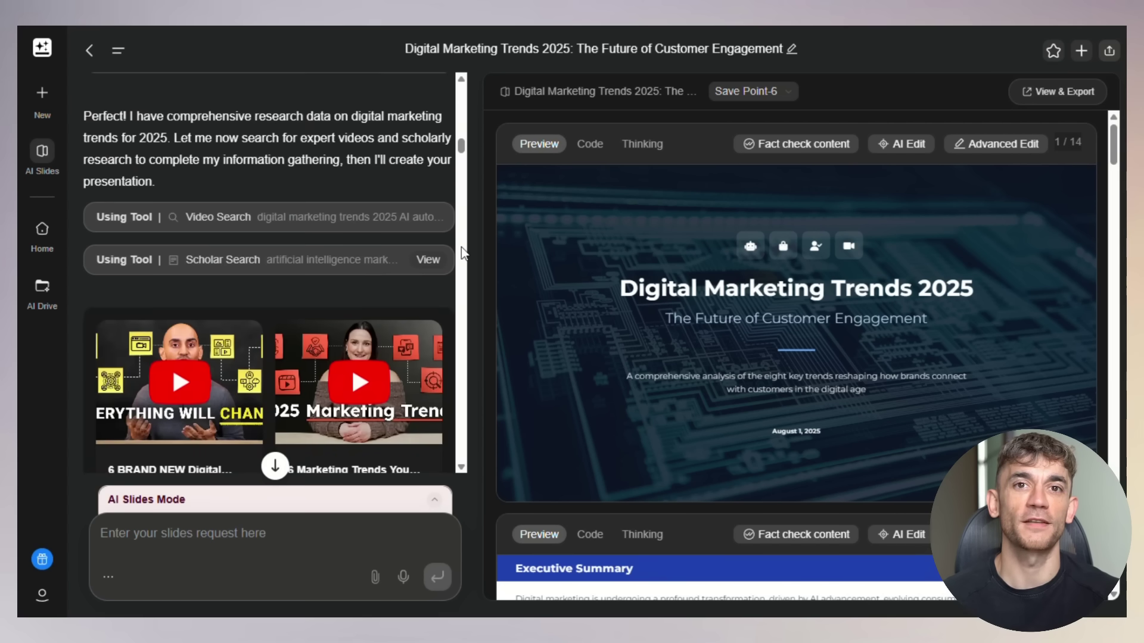
pyautogui.scroll(-5, 464, 253)
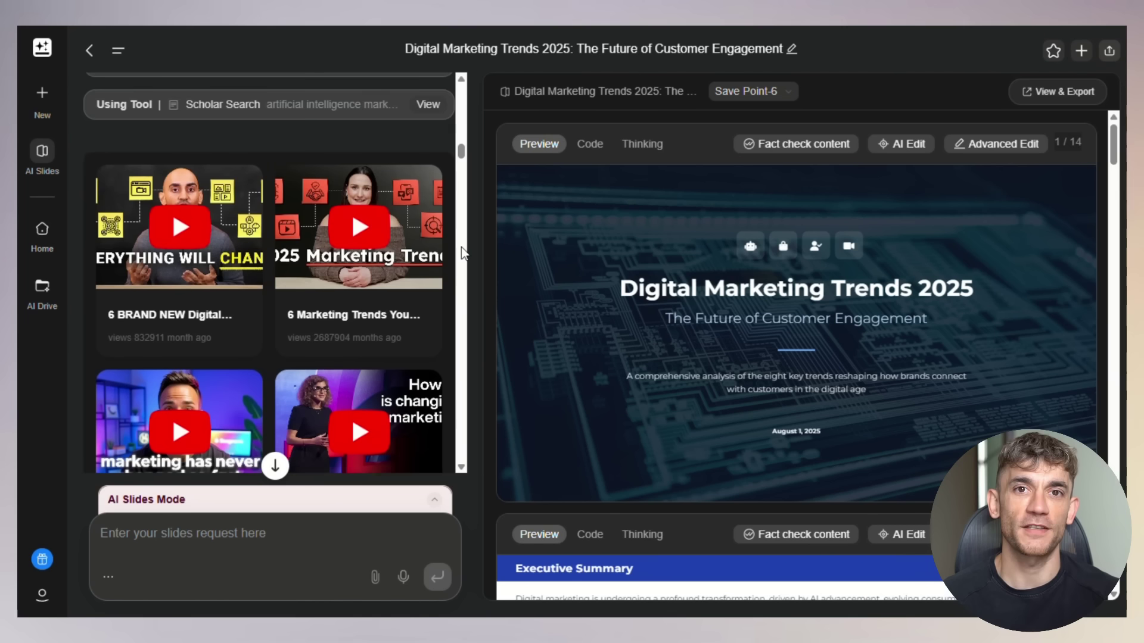
pyautogui.scroll(-4, 464, 254)
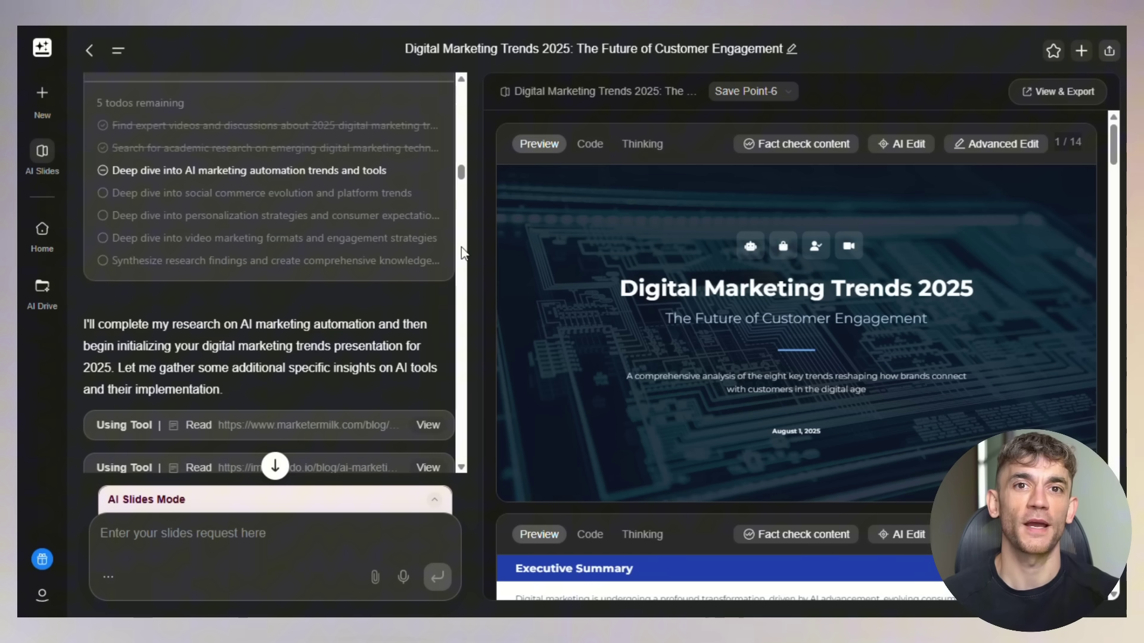
pyautogui.scroll(-3, 464, 253)
pyautogui.scroll(-2, 464, 253)
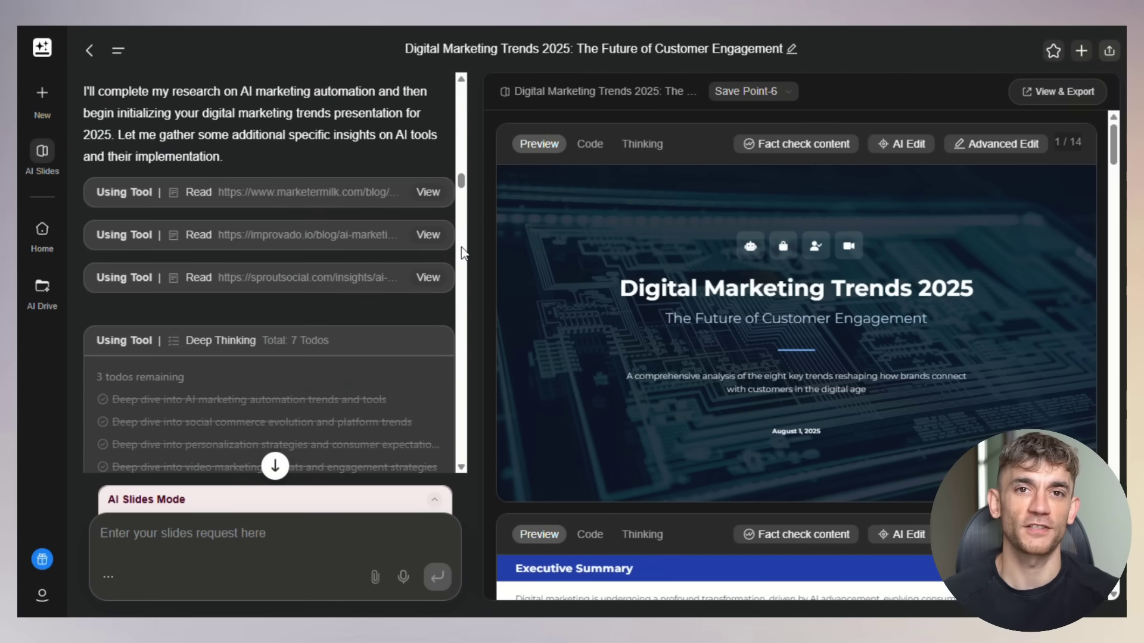
pyautogui.scroll(-4, 464, 253)
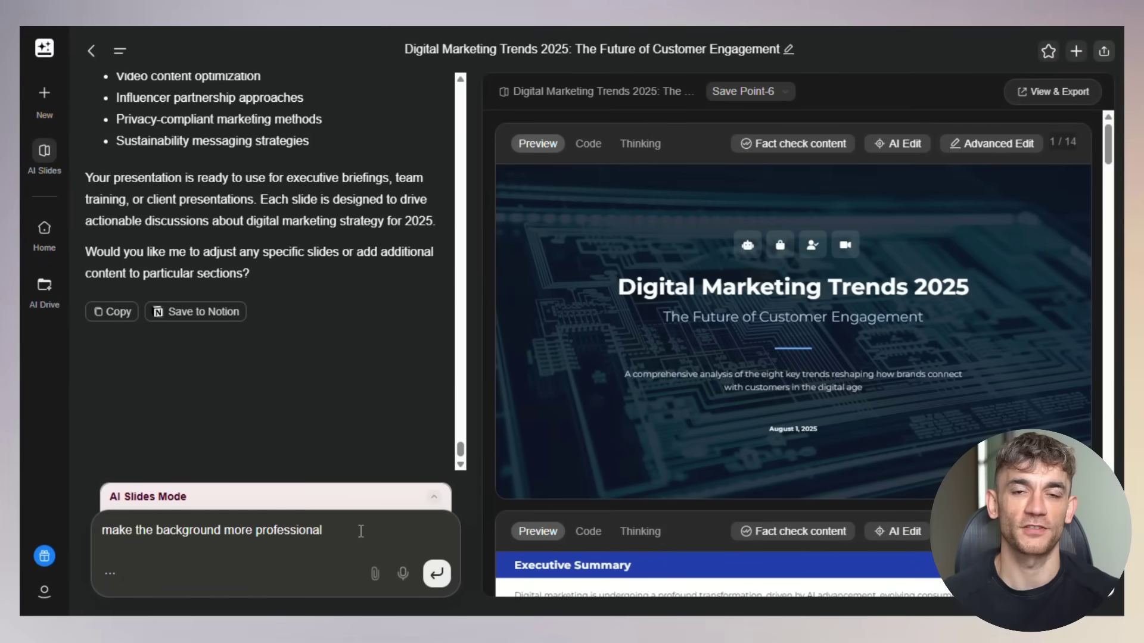
# Send 'make the background more professional' and review the restyled slides with light corporate backgrounds.
pyautogui.click(437, 576)
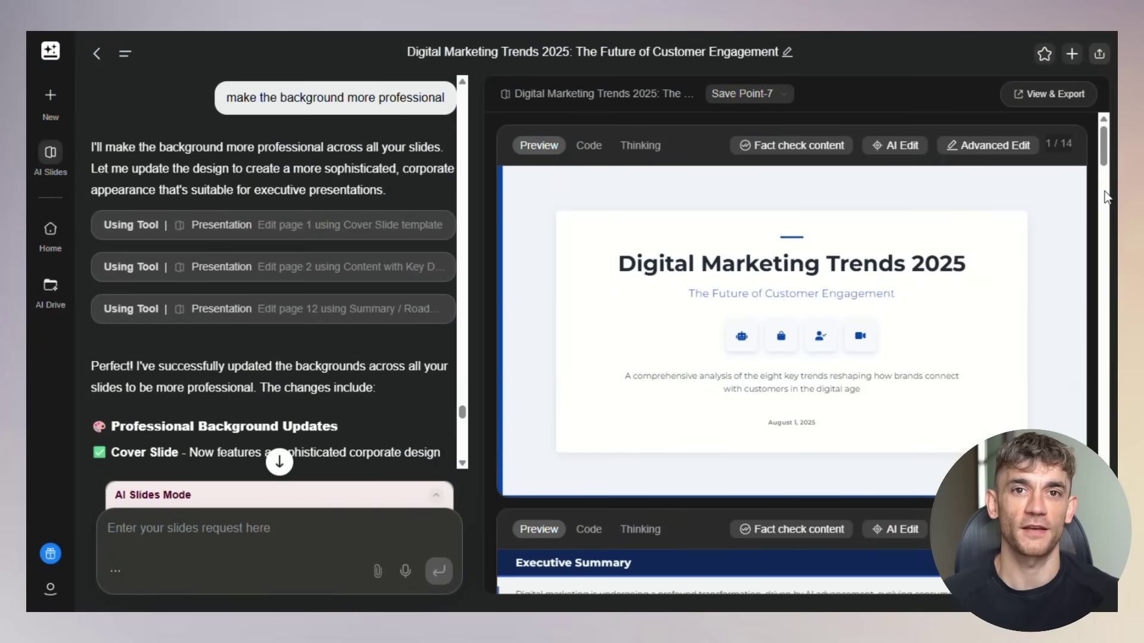
pyautogui.scroll(-8, 1105, 197)
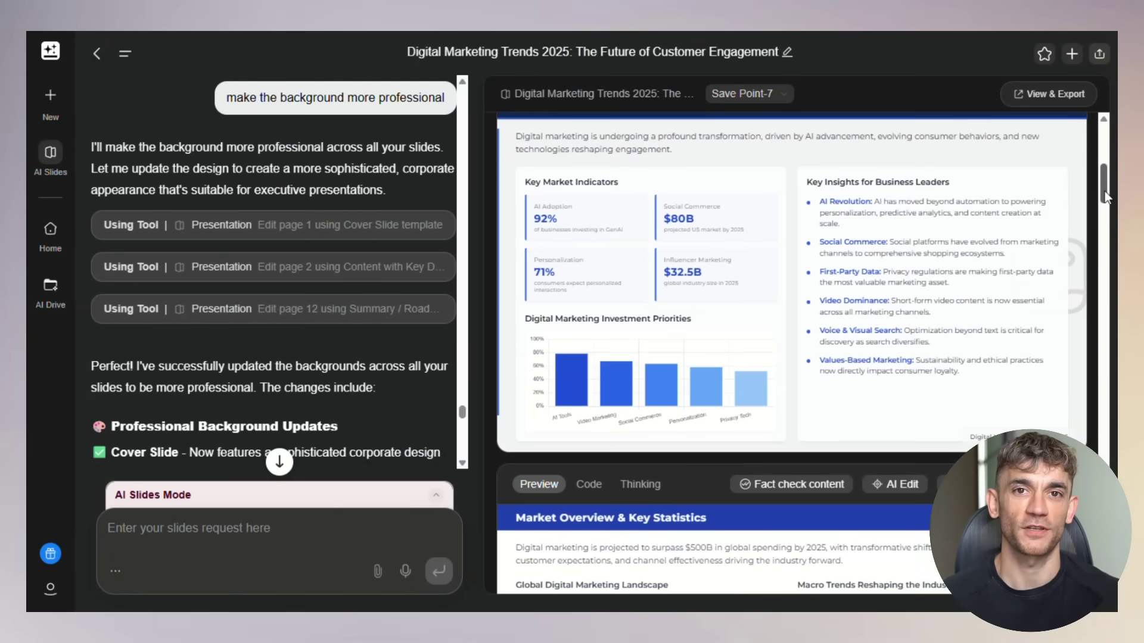
pyautogui.scroll(-10, 1105, 197)
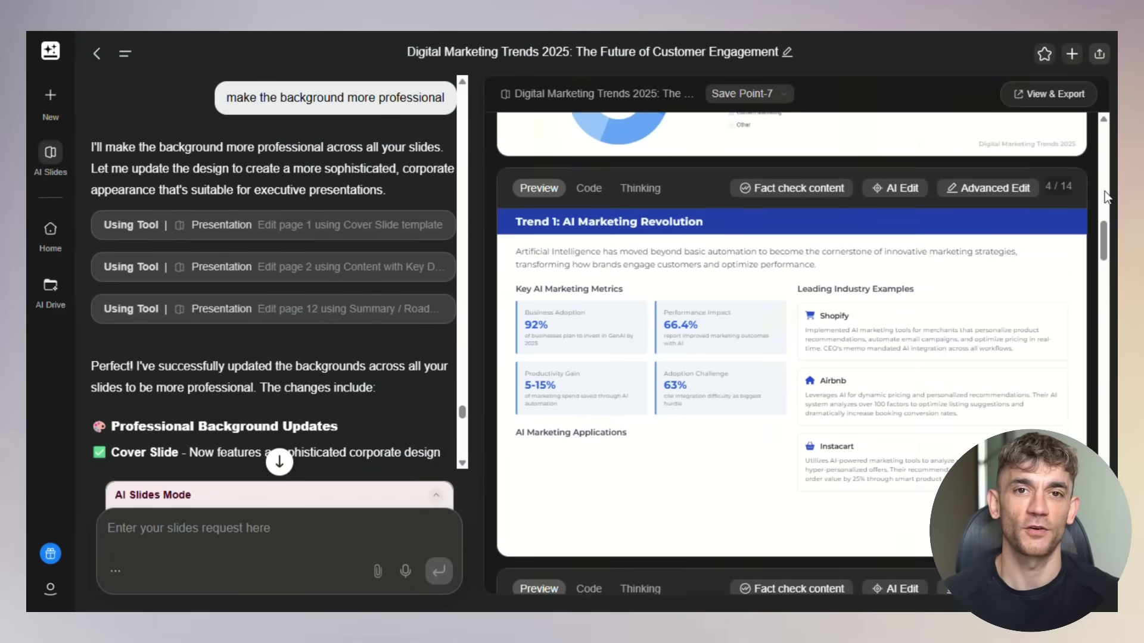
pyautogui.scroll(-10, 1104, 196)
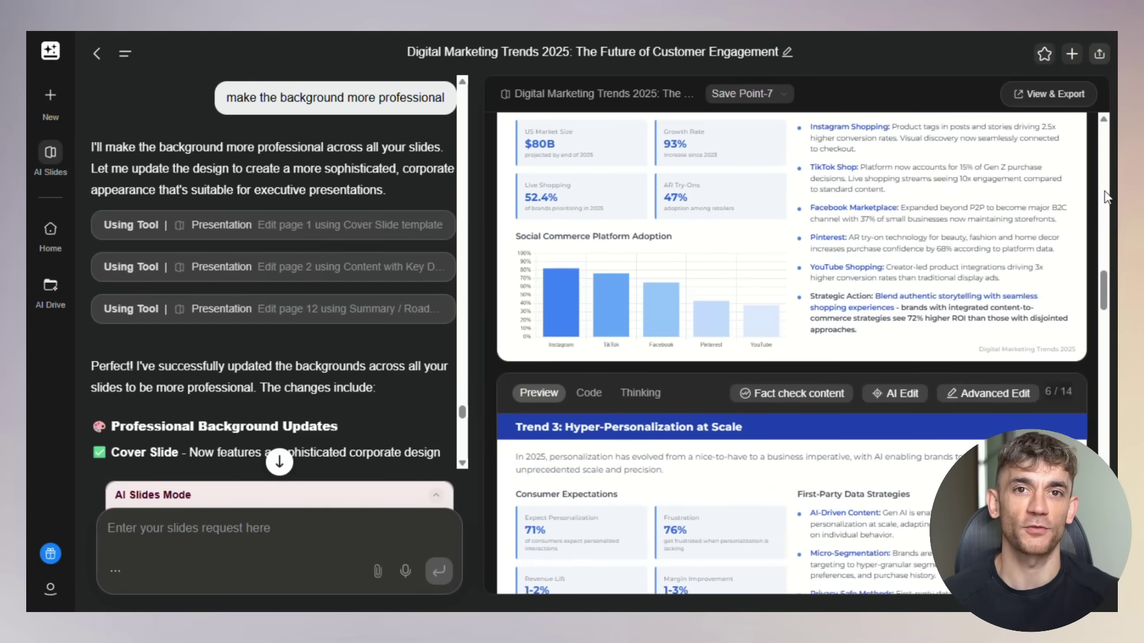
pyautogui.scroll(-7, 1105, 197)
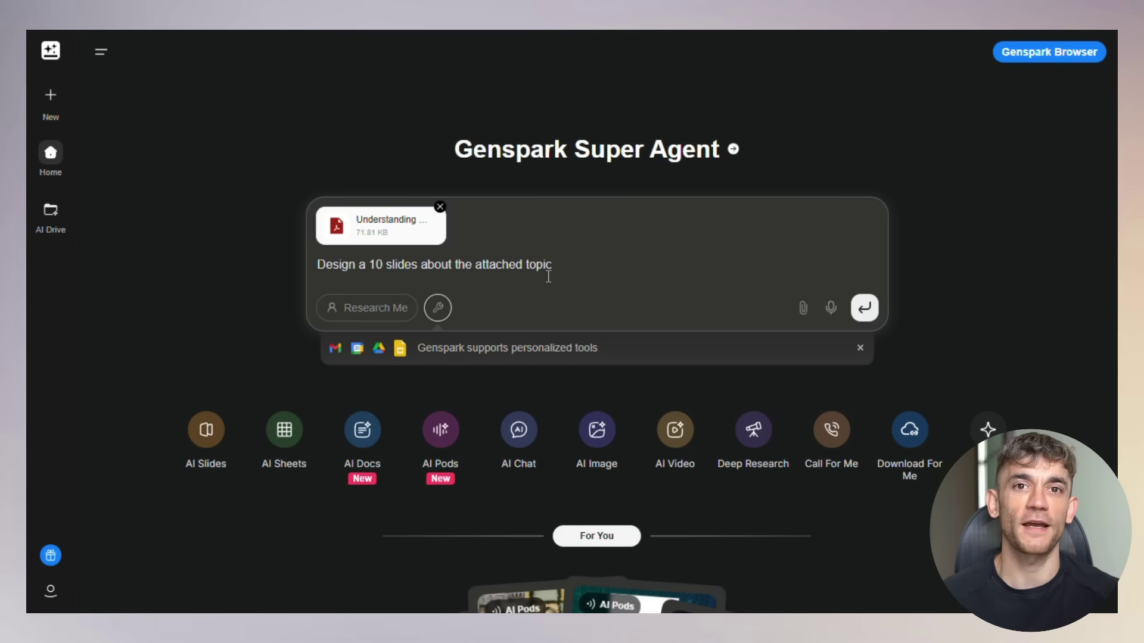
# Submit the 10-slide request with the attached PDF to the Super Agent.
pyautogui.click(864, 308)
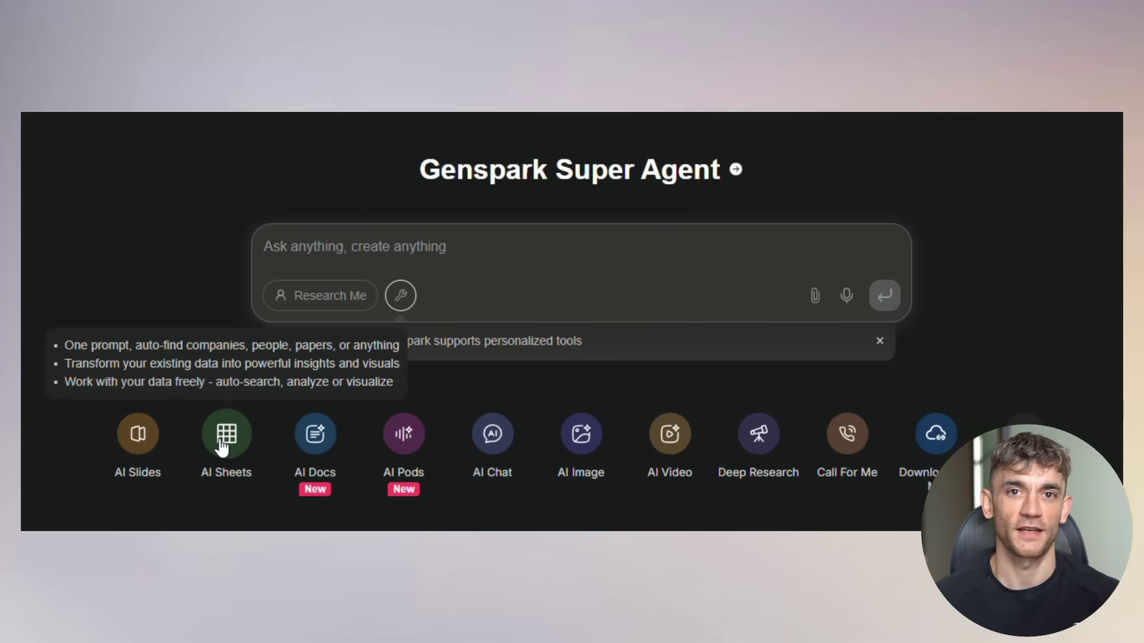
pyautogui.moveTo(332, 453)
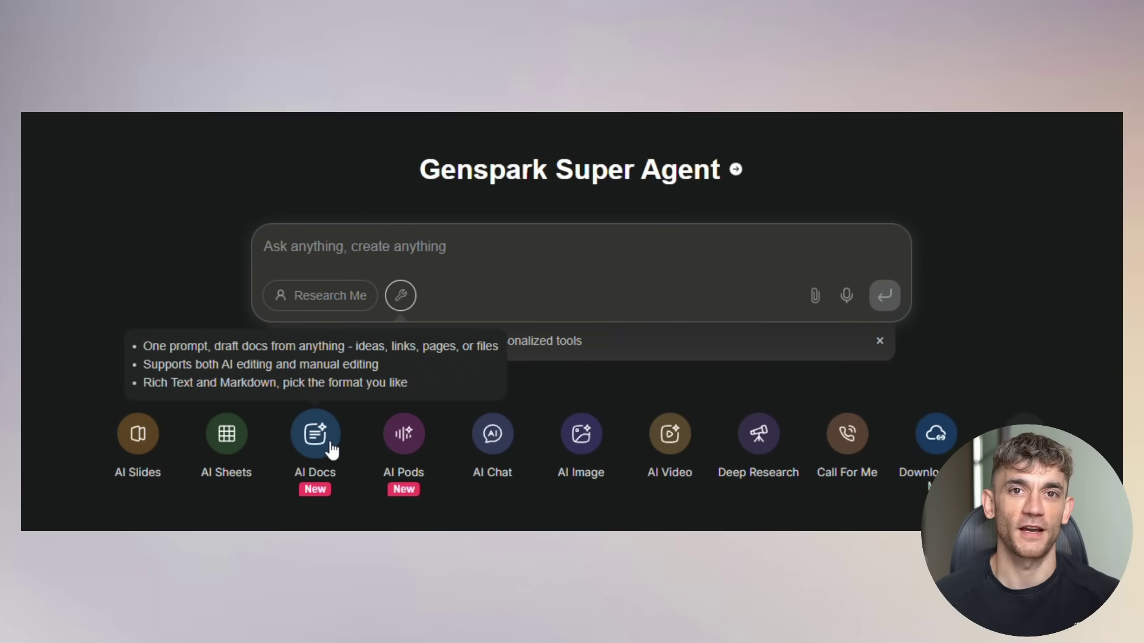
pyautogui.moveTo(409, 448)
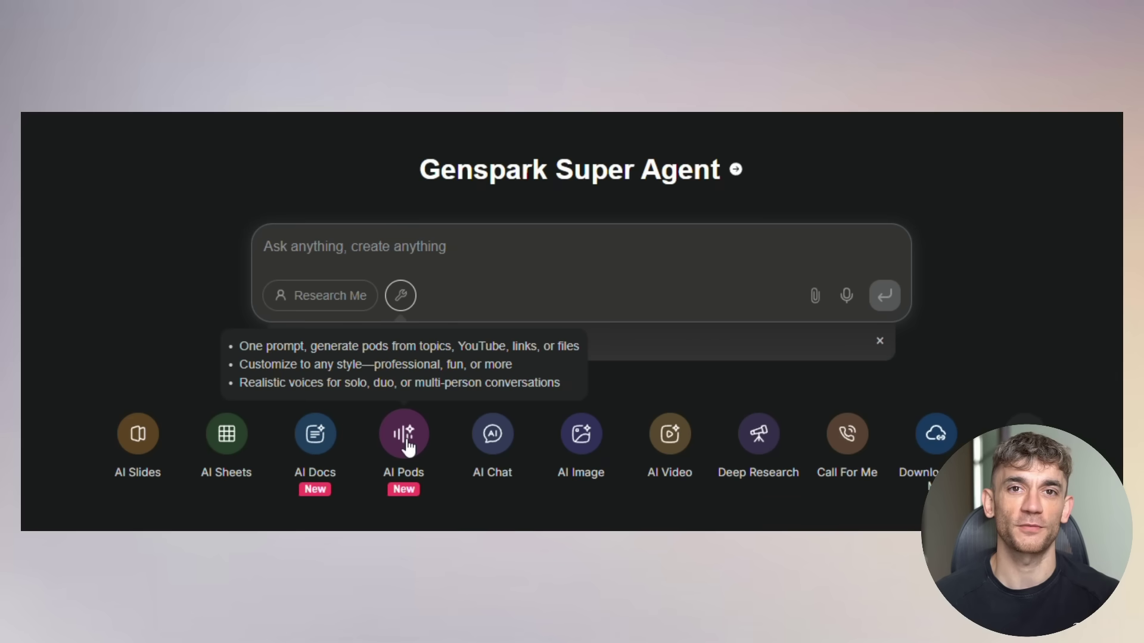
pyautogui.moveTo(488, 437)
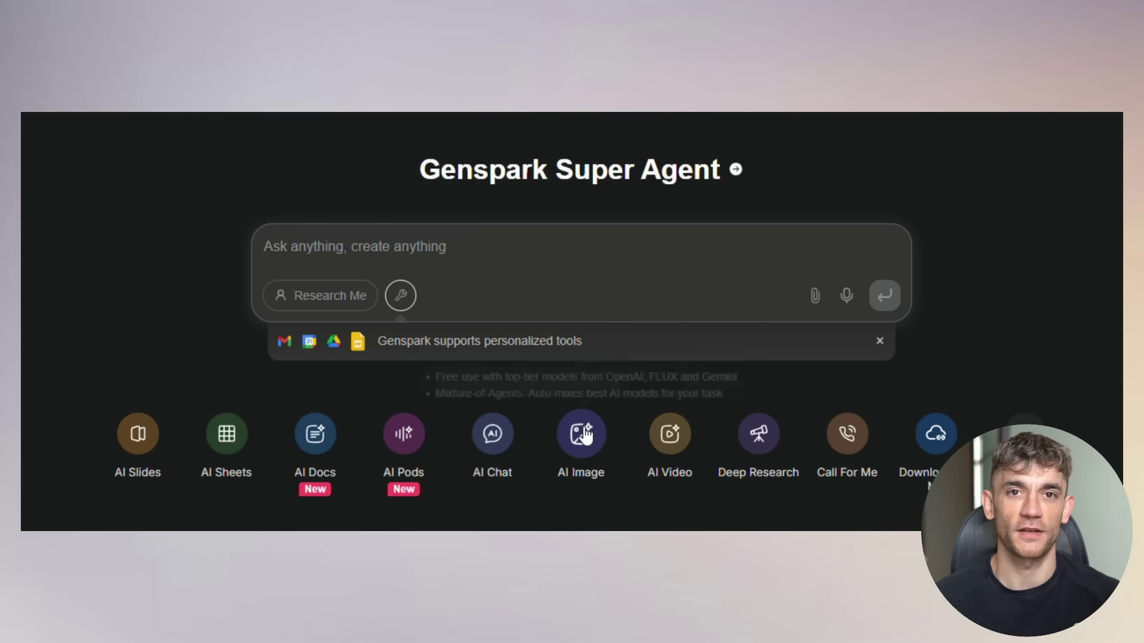
pyautogui.moveTo(586, 436)
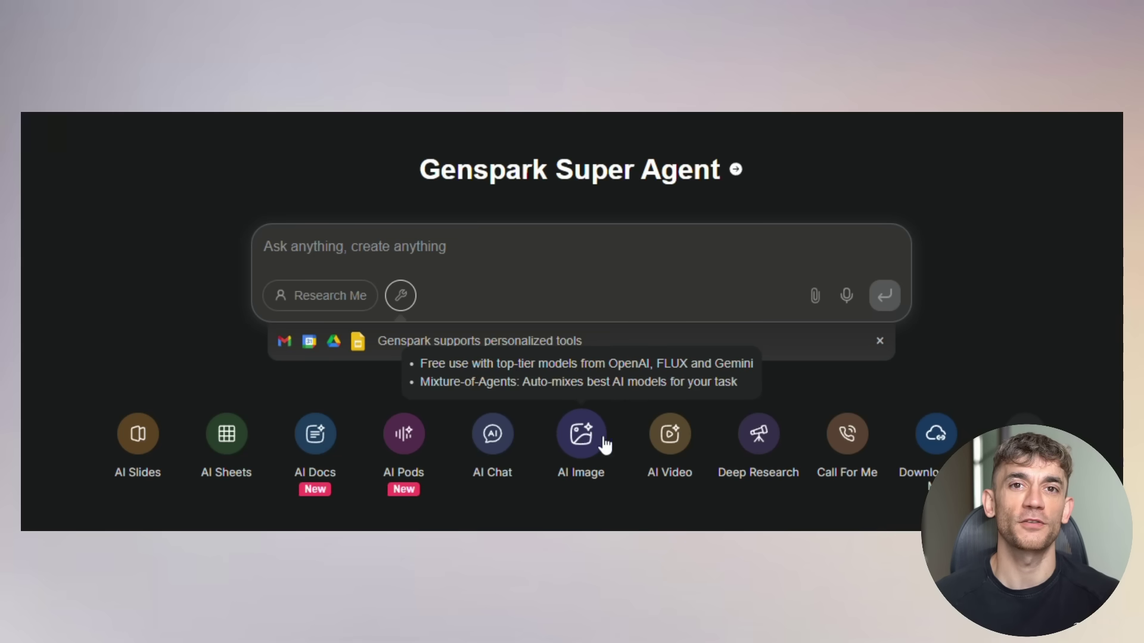
pyautogui.moveTo(660, 454)
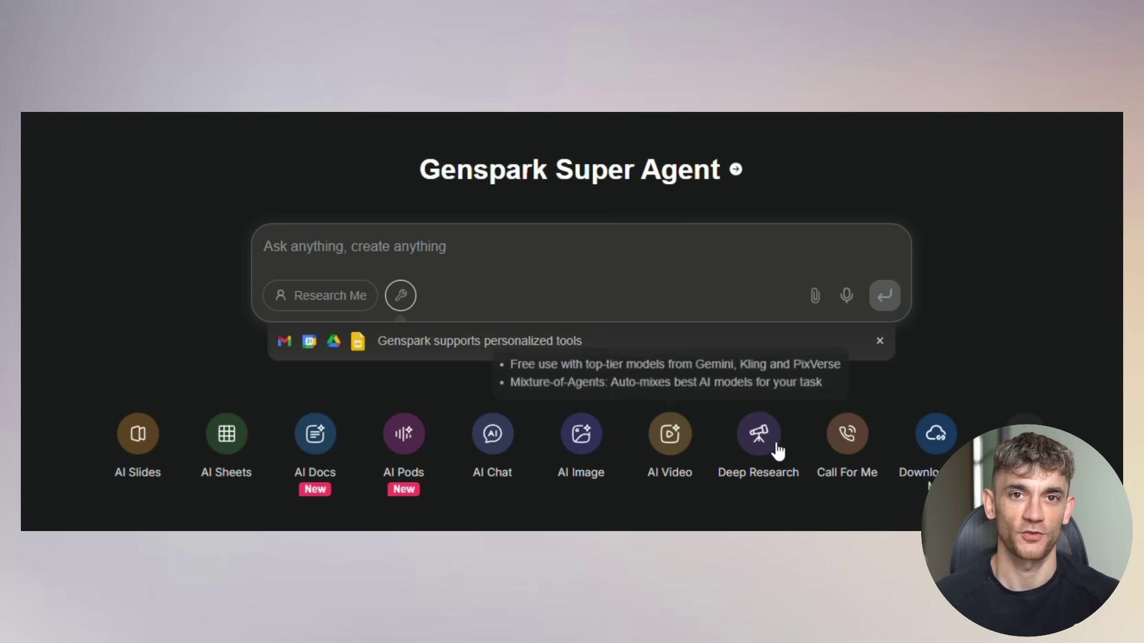
pyautogui.moveTo(778, 453)
pyautogui.moveTo(843, 453)
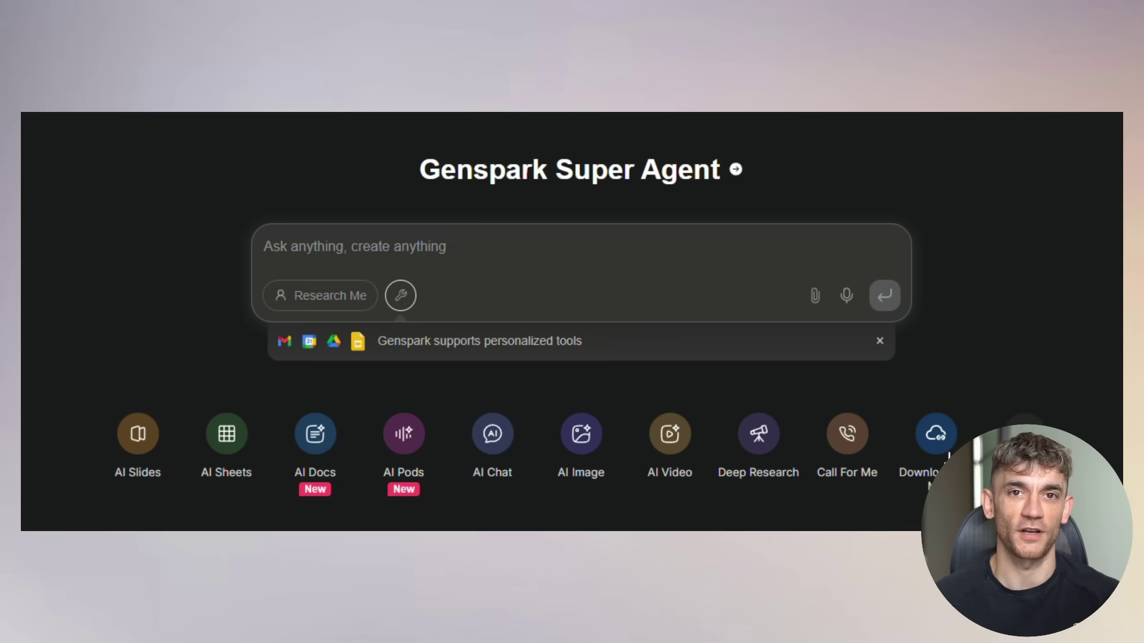
pyautogui.moveTo(943, 446)
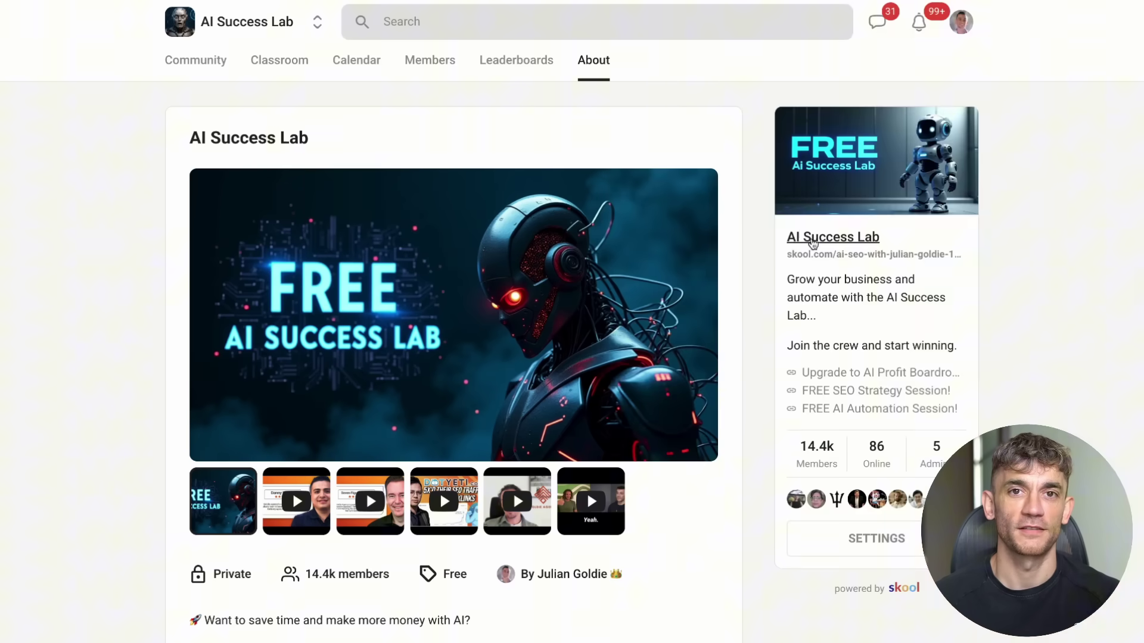
# View the AI Success Lab course listing, then scroll through its Community discussion feed.
pyautogui.click(281, 58)
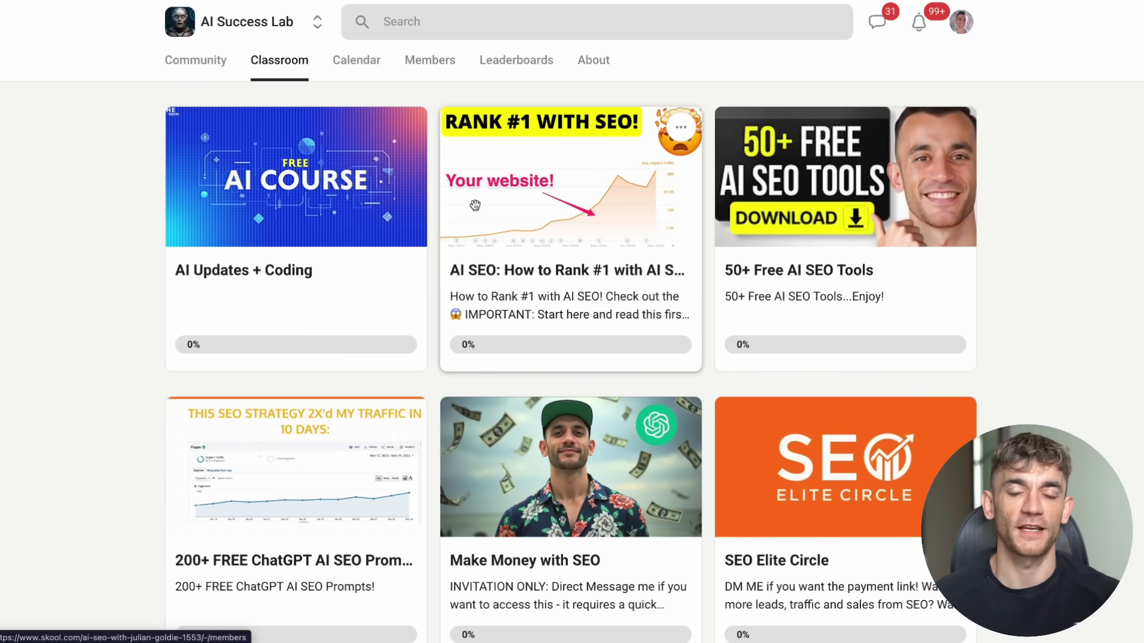
pyautogui.click(192, 61)
pyautogui.scroll(-1, 369, 185)
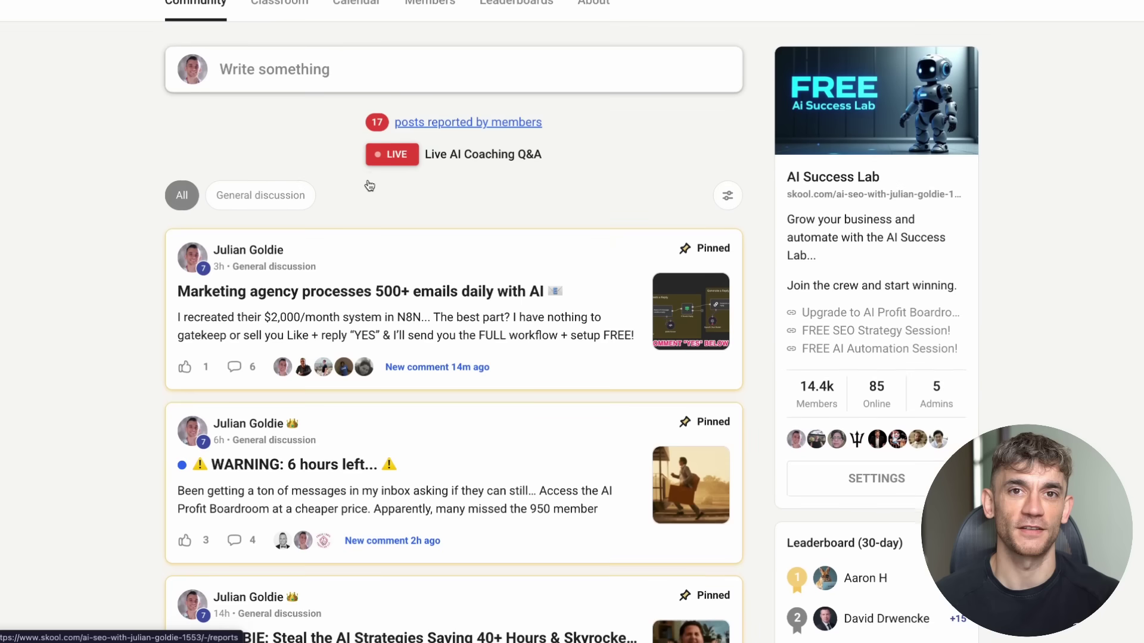
pyautogui.scroll(-10, 369, 185)
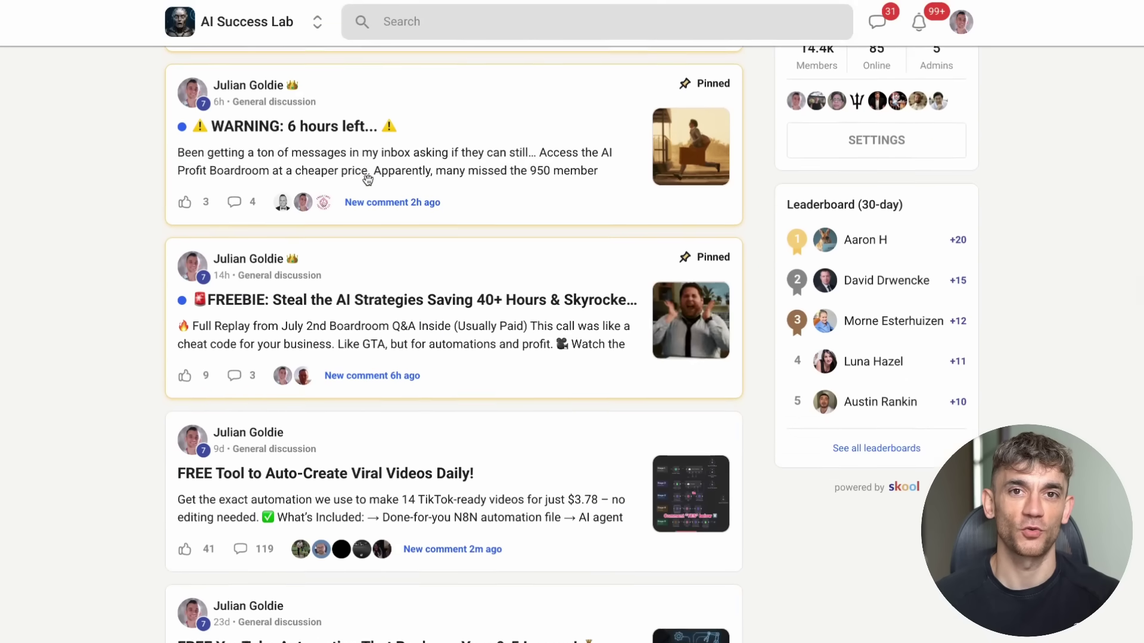
pyautogui.scroll(-9, 368, 180)
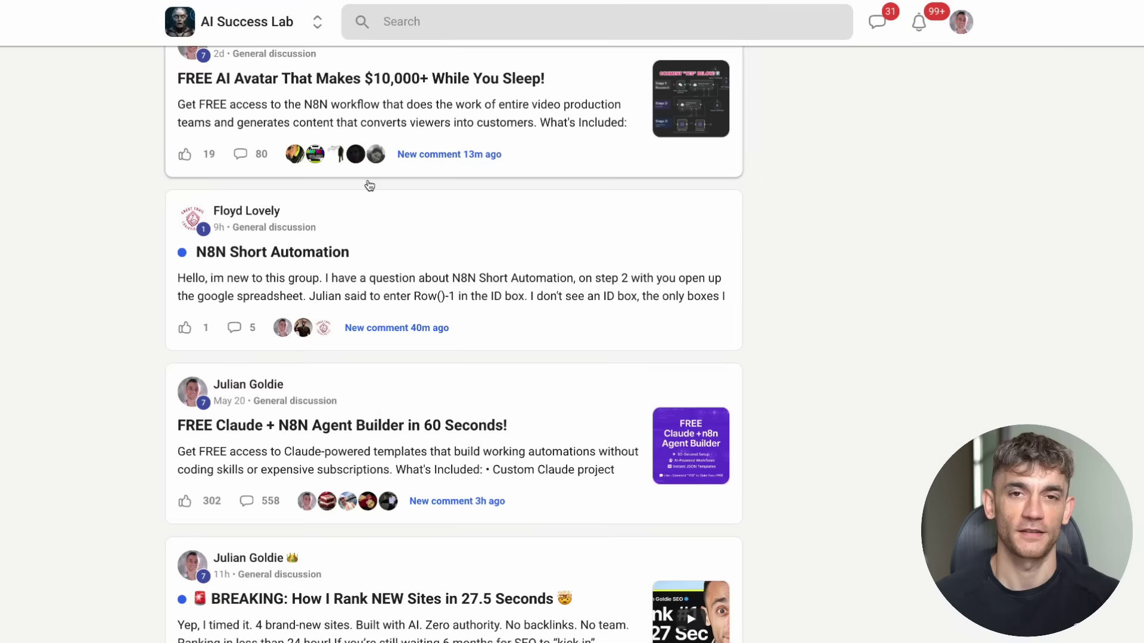
pyautogui.scroll(20, 370, 185)
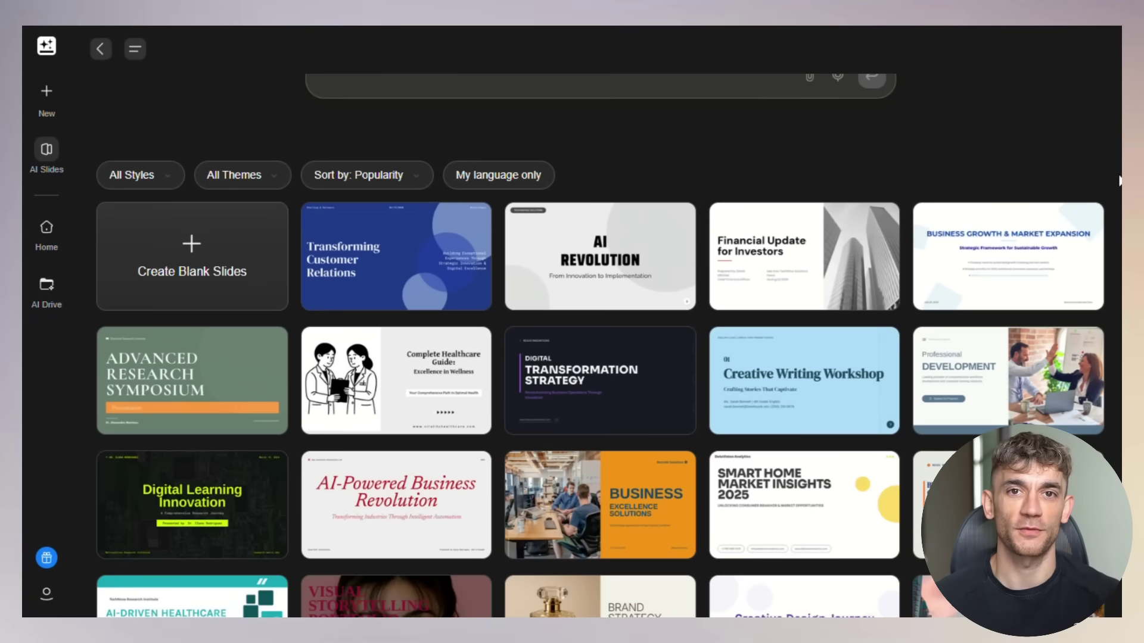
# Preview the Brand Strategy Blueprint template's Agenda and Objective slides.
pyautogui.scroll(-2, 1118, 190)
pyautogui.scroll(-5, 1118, 200)
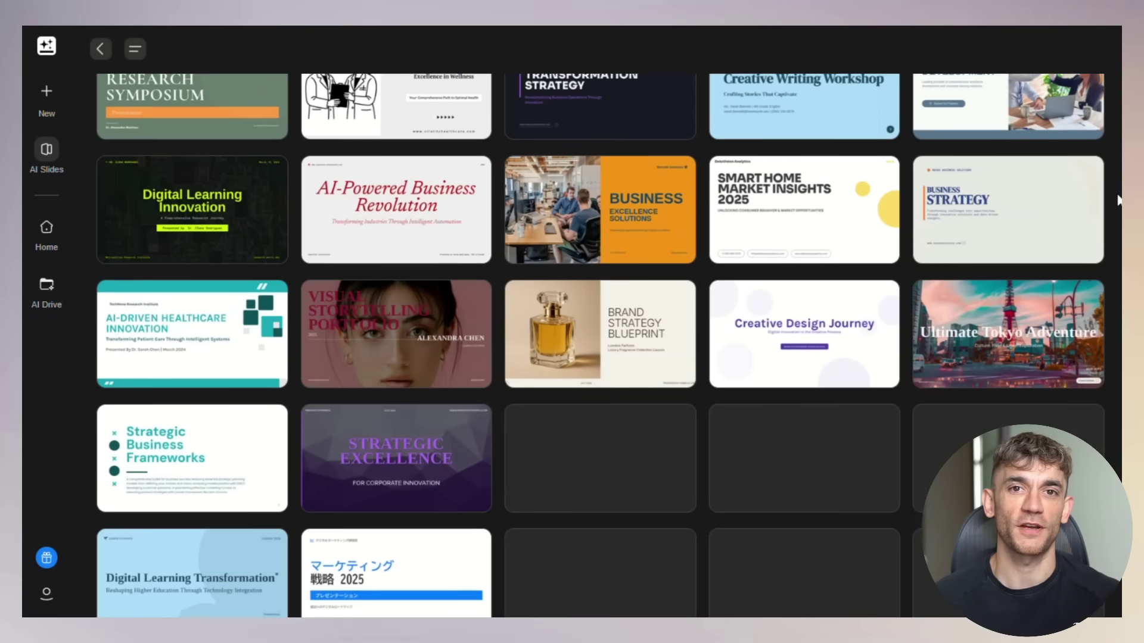
pyautogui.scroll(-2, 1119, 200)
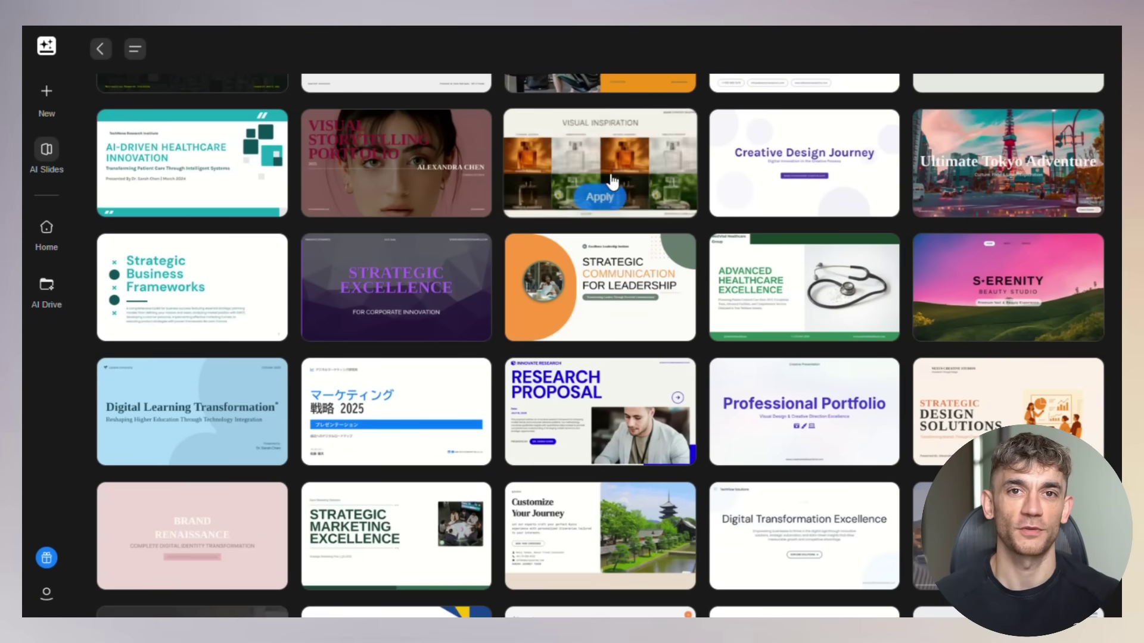
pyautogui.click(608, 158)
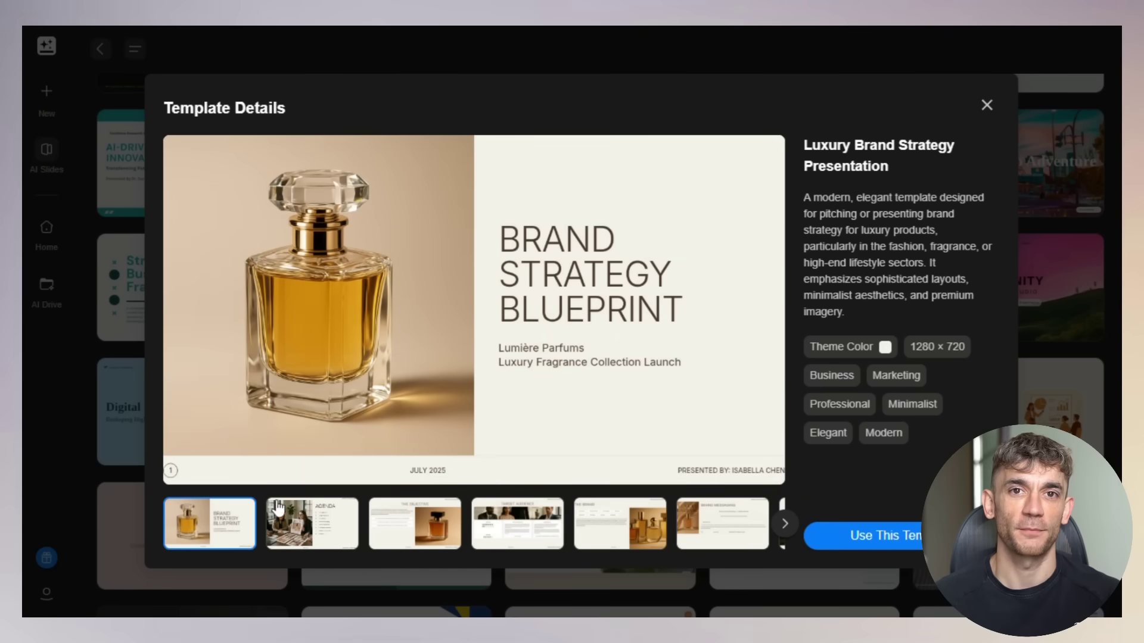
pyautogui.click(280, 510)
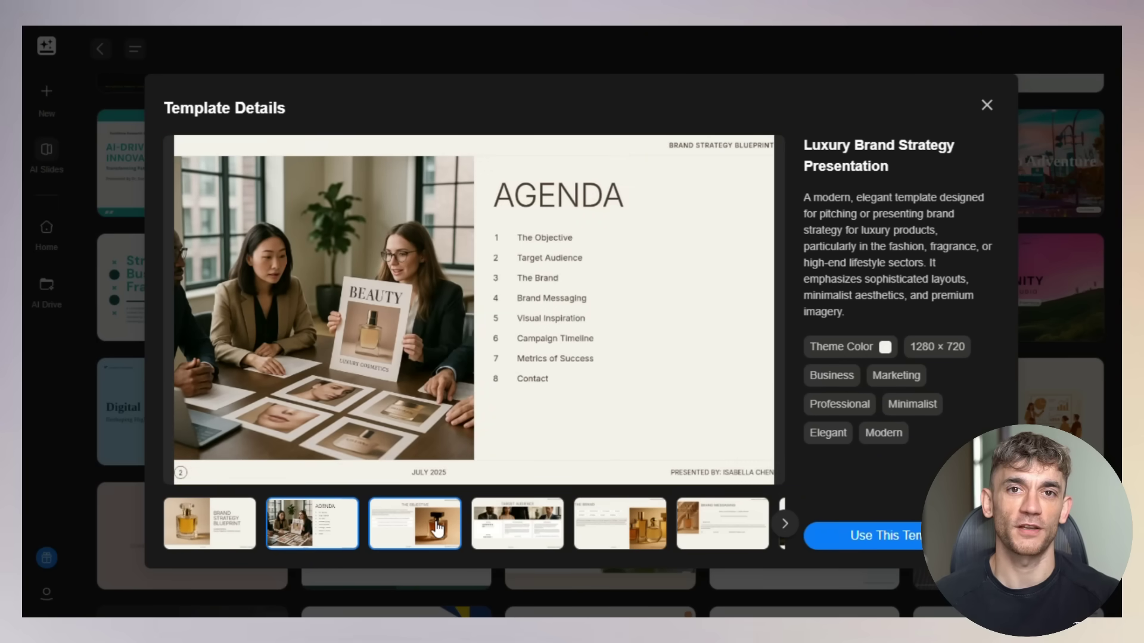
pyautogui.click(437, 528)
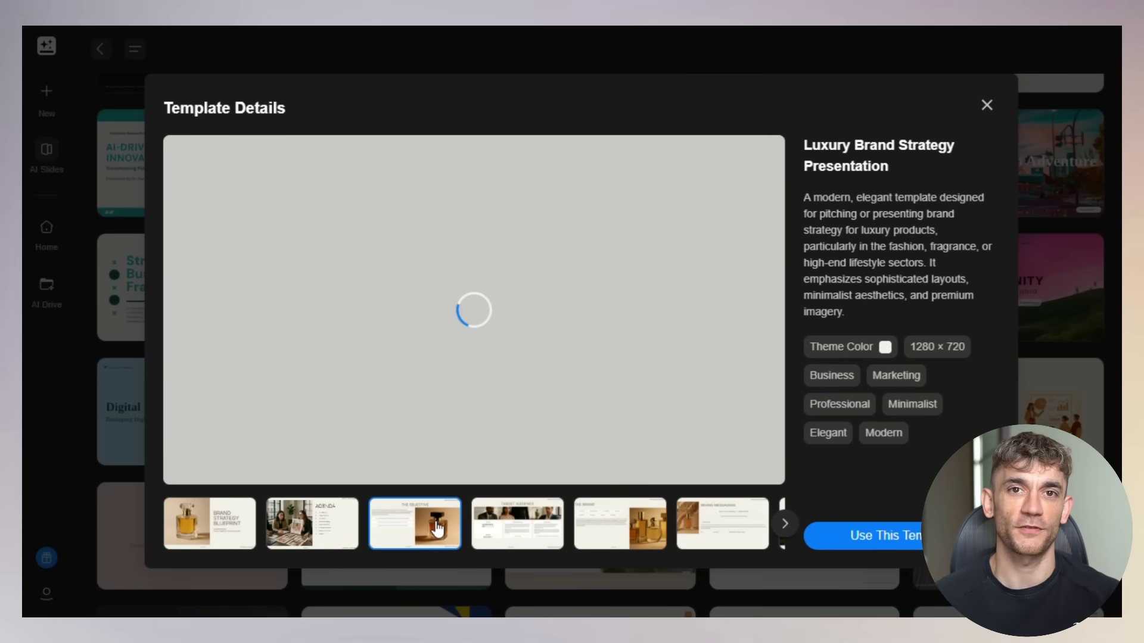
# Bring up the Professional Workforce Development Presentation template's details instead.
pyautogui.click(987, 104)
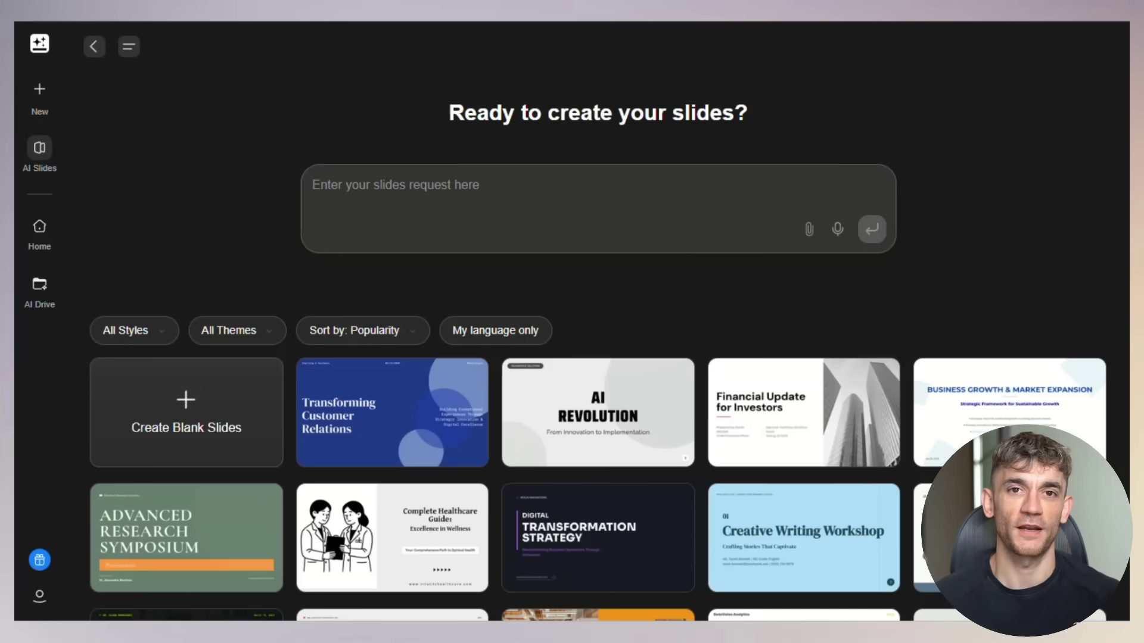
pyautogui.scroll(-3, 1063, 235)
pyautogui.click(1007, 407)
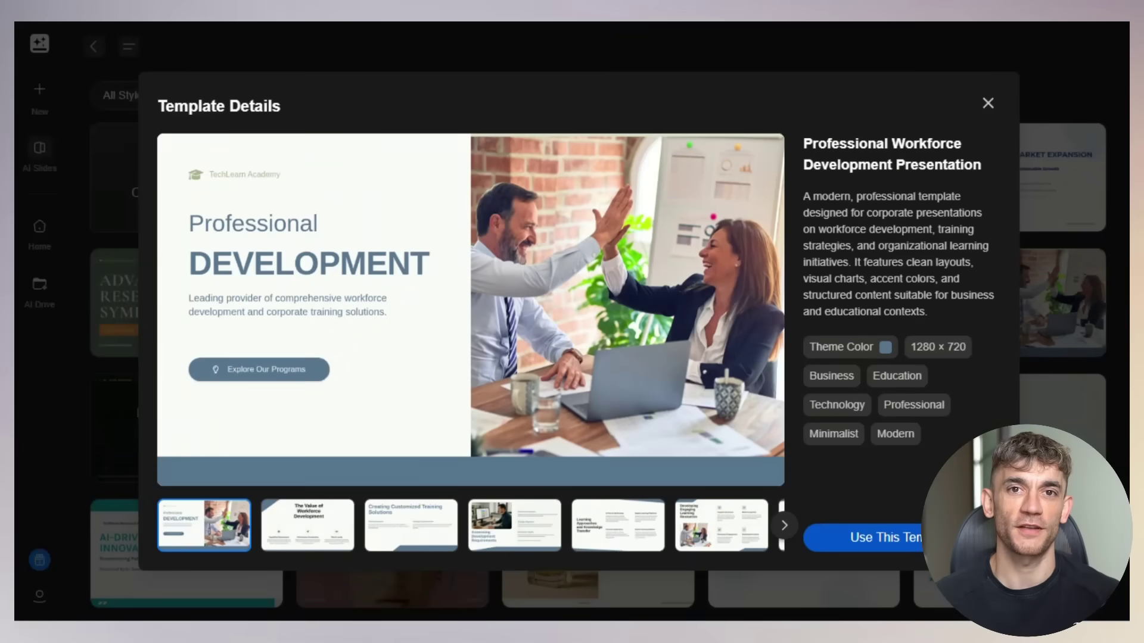
# Attach the Professional Workforce Development template and send the 'How AI is Revolutionizing B2B Marketing in 2025' prompt.
pyautogui.click(874, 536)
pyautogui.write('Create a 10-slide business presentation titled ‘How AI is Revolutionizing B2B Marketing in 2025’. Include real-world company case studies (like HubSpot, Salesforce), charts showing AI adoption growth (2018–2025), and projections for 2026.')
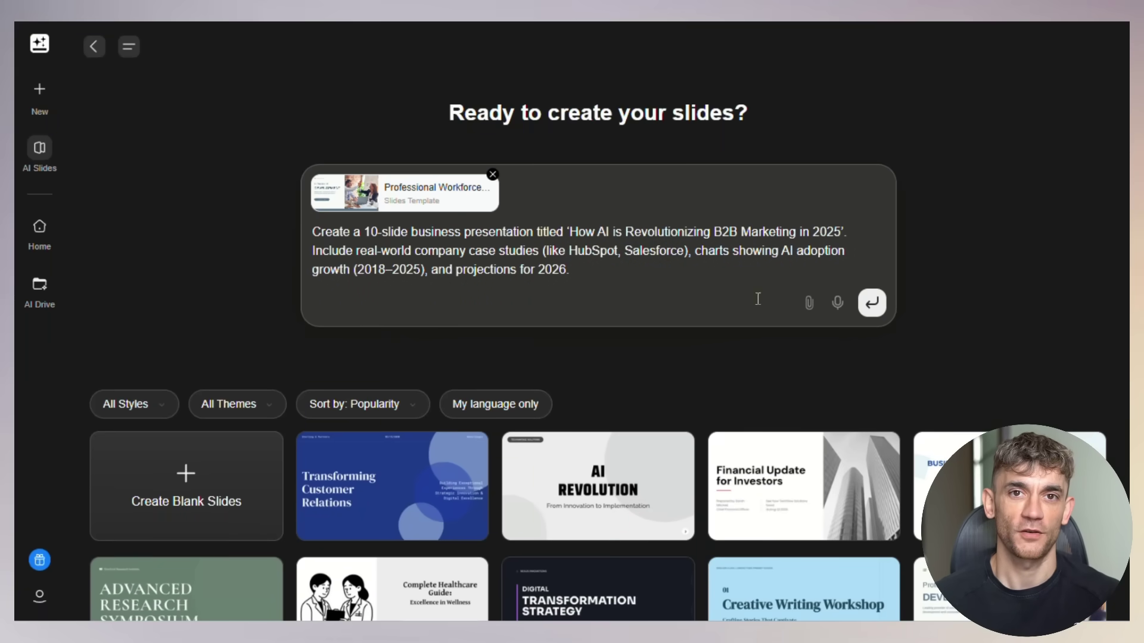
pyautogui.click(872, 303)
pyautogui.scroll(-1, 444, 414)
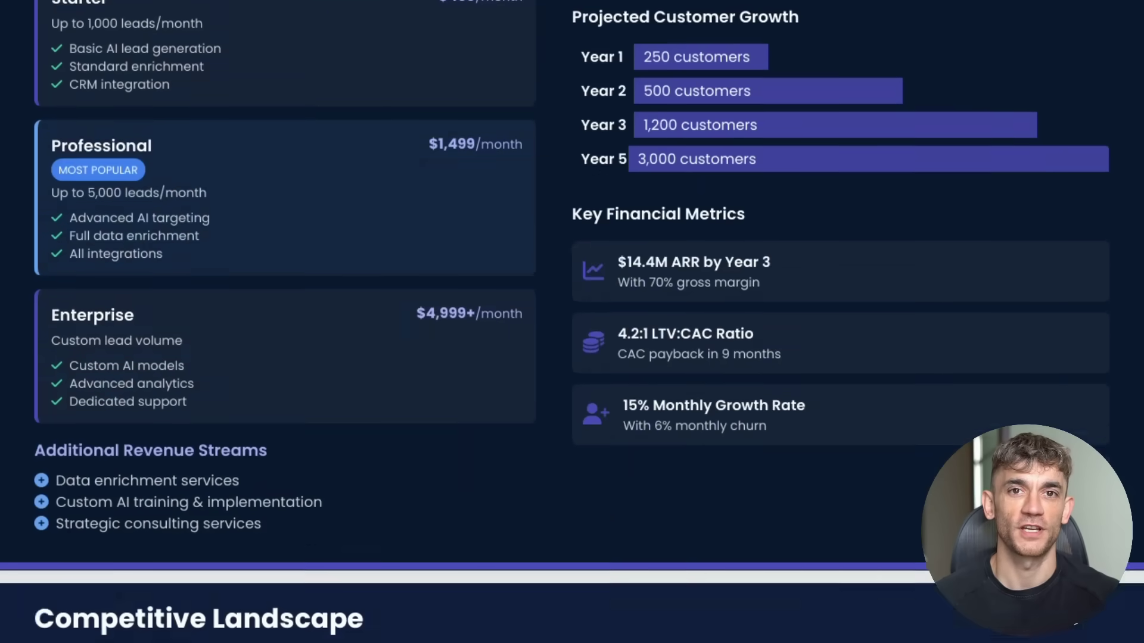
# Paste the ChatGPT, Claude, Perplexity and Gemini comparison prompt into the request box.
pyautogui.scroll(-20, 572, 321)
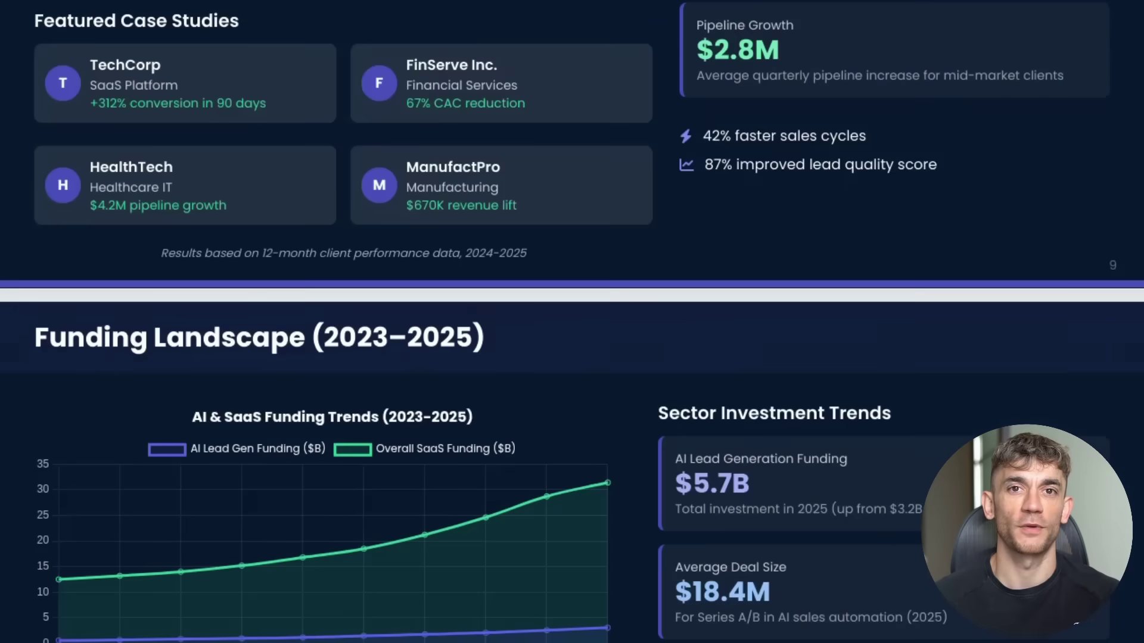
pyautogui.scroll(-15, 572, 322)
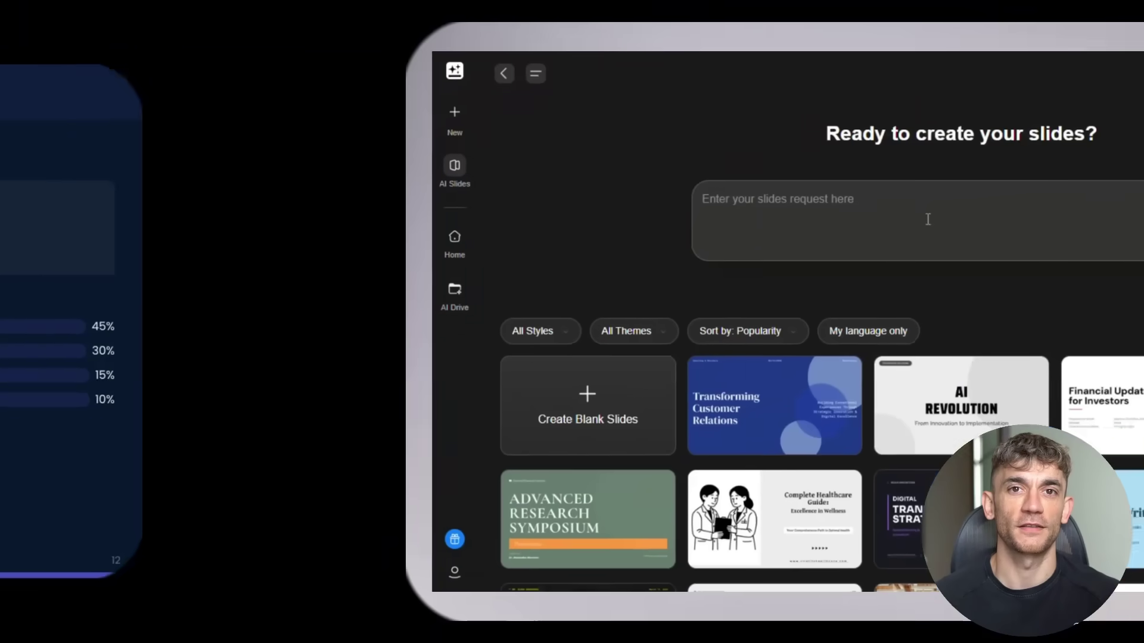
pyautogui.write('Create slides for ‘AI Tools Comparison: ChatGPT vs Claude vs Perplexity vs Gemini’. Use radar charts for capabilities, pricing tables, and real-world benchmarks on speed, accuracy, and integrations.')
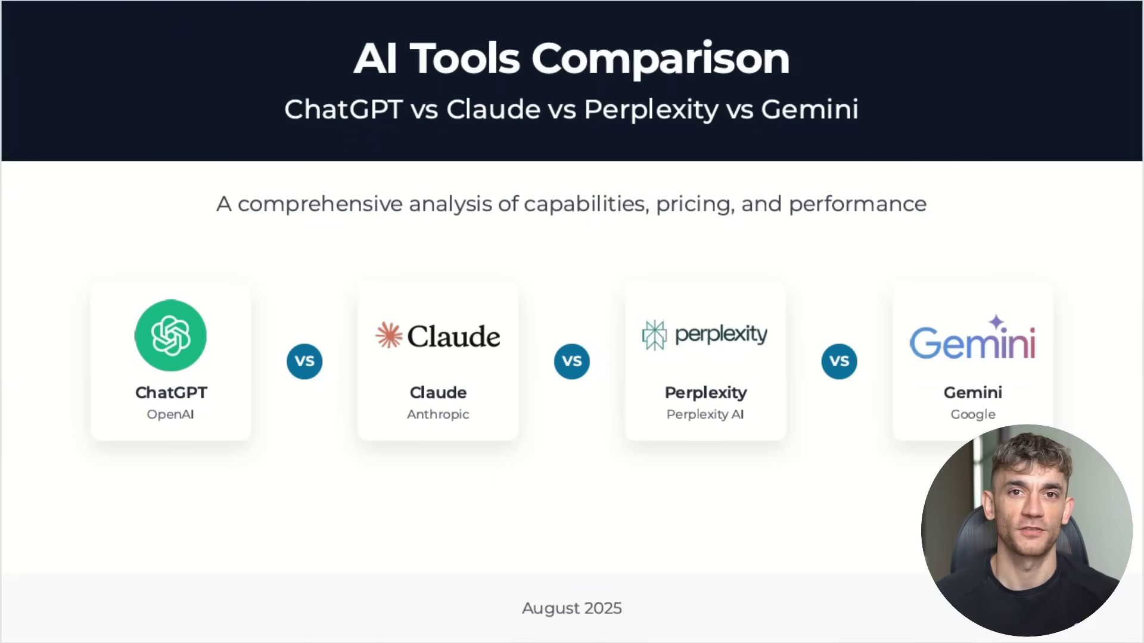
# Scroll through the generated AI Tools Comparison deck down to its benchmark bar charts.
pyautogui.scroll(-10, 572, 322)
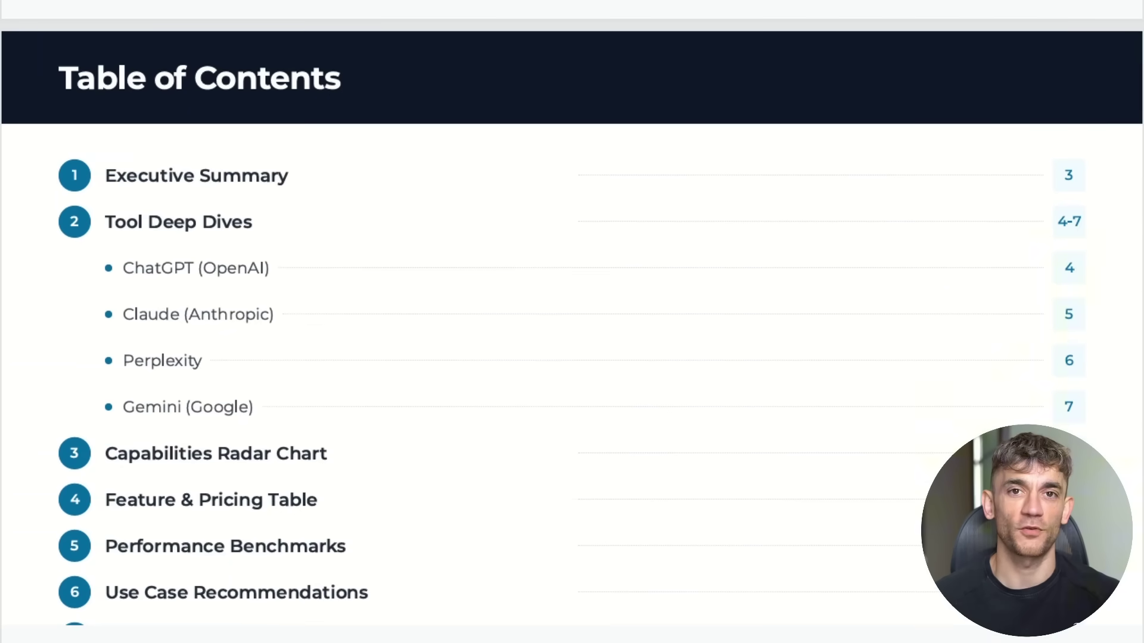
pyautogui.scroll(-10, 572, 321)
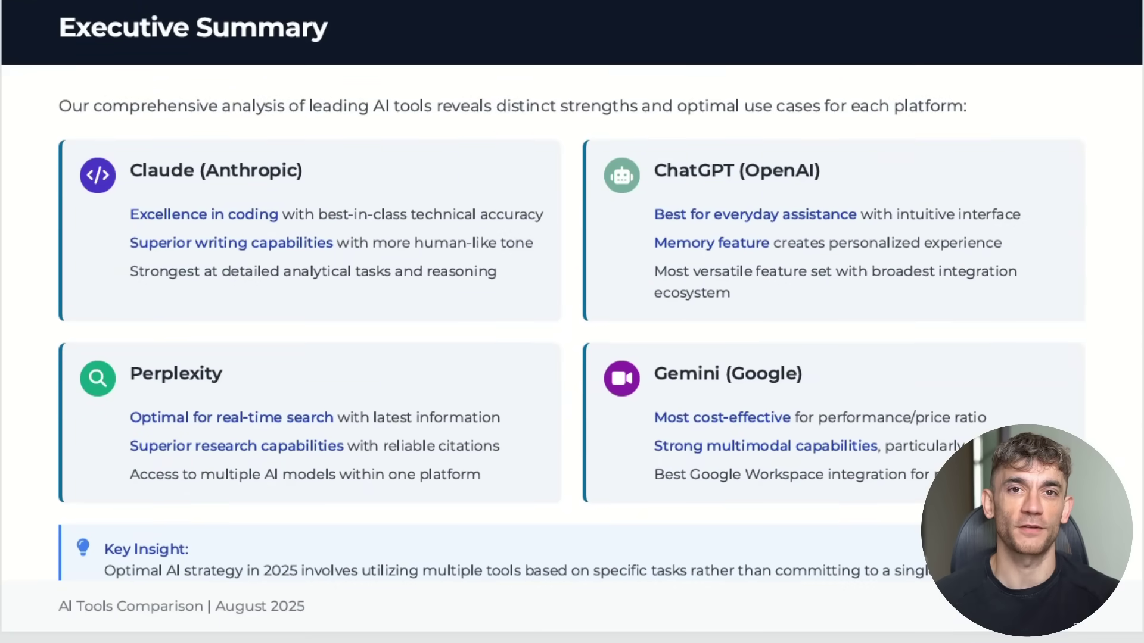
pyautogui.scroll(-15, 572, 322)
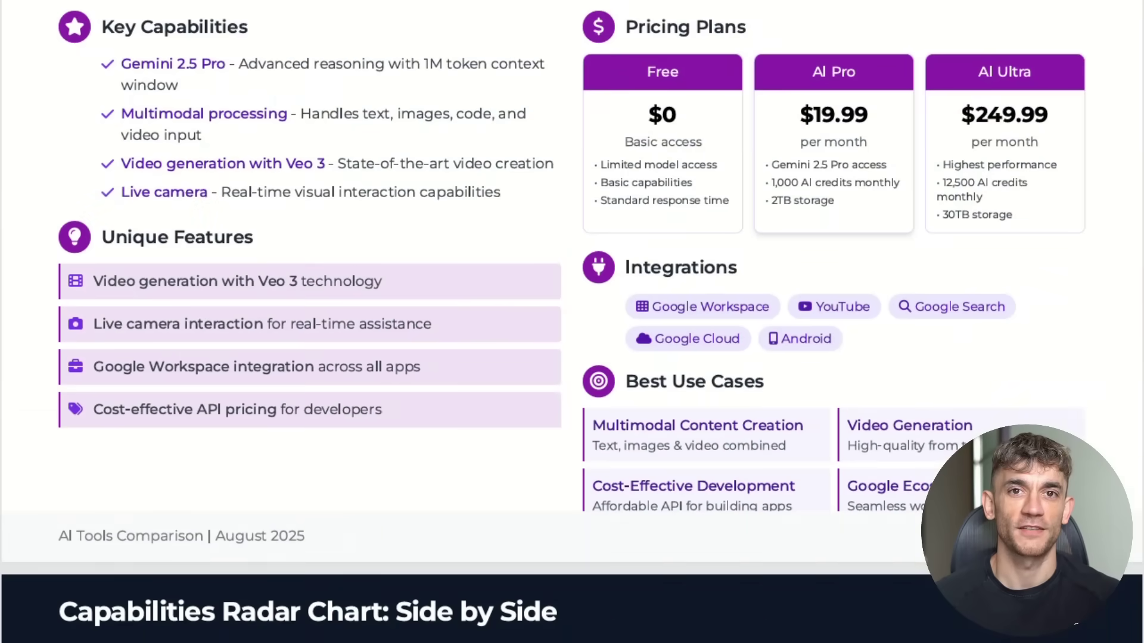
pyautogui.scroll(-15, 572, 322)
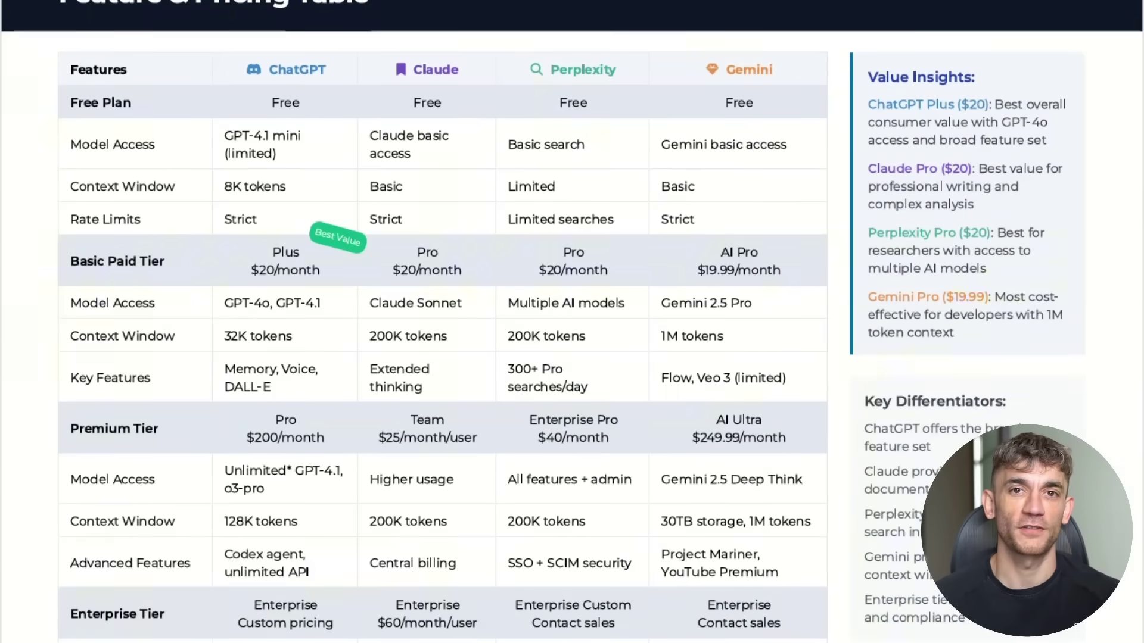
pyautogui.scroll(-15, 572, 322)
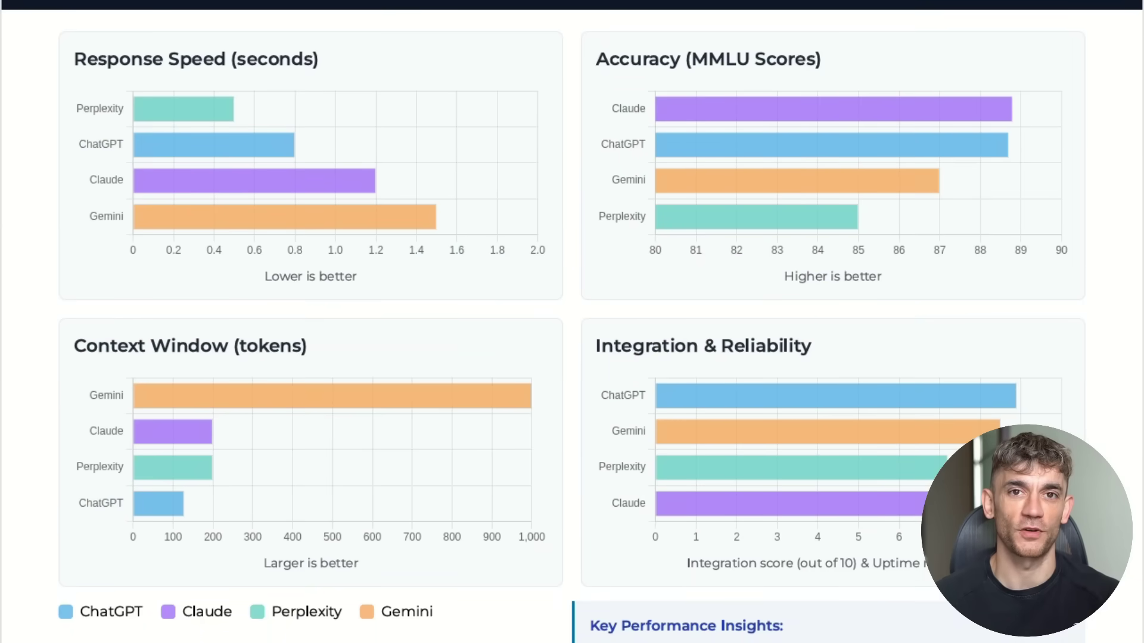
pyautogui.scroll(-15, 572, 322)
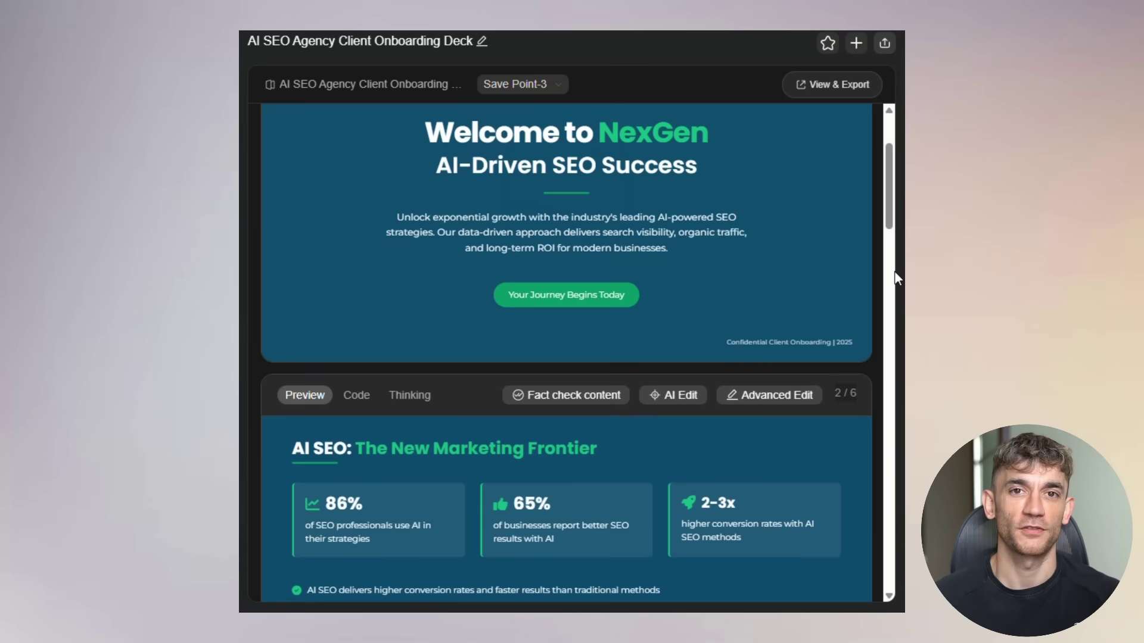
# Scroll through slides 2 to 6, ending on Client Success Stories & ROI Results.
pyautogui.scroll(-6, 895, 278)
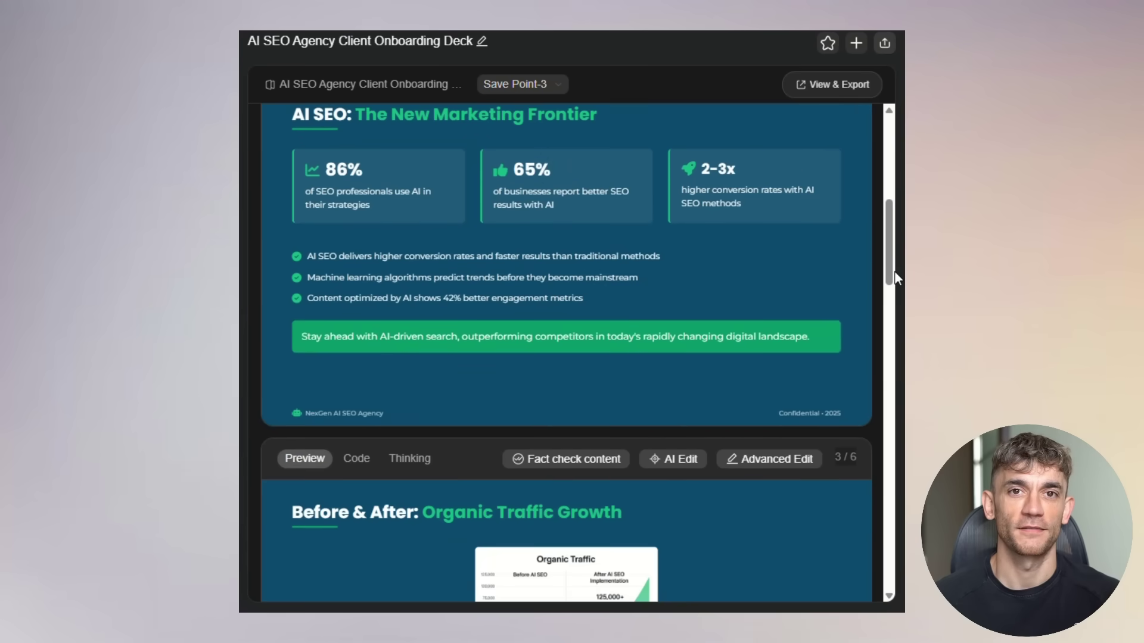
pyautogui.scroll(-5, 895, 278)
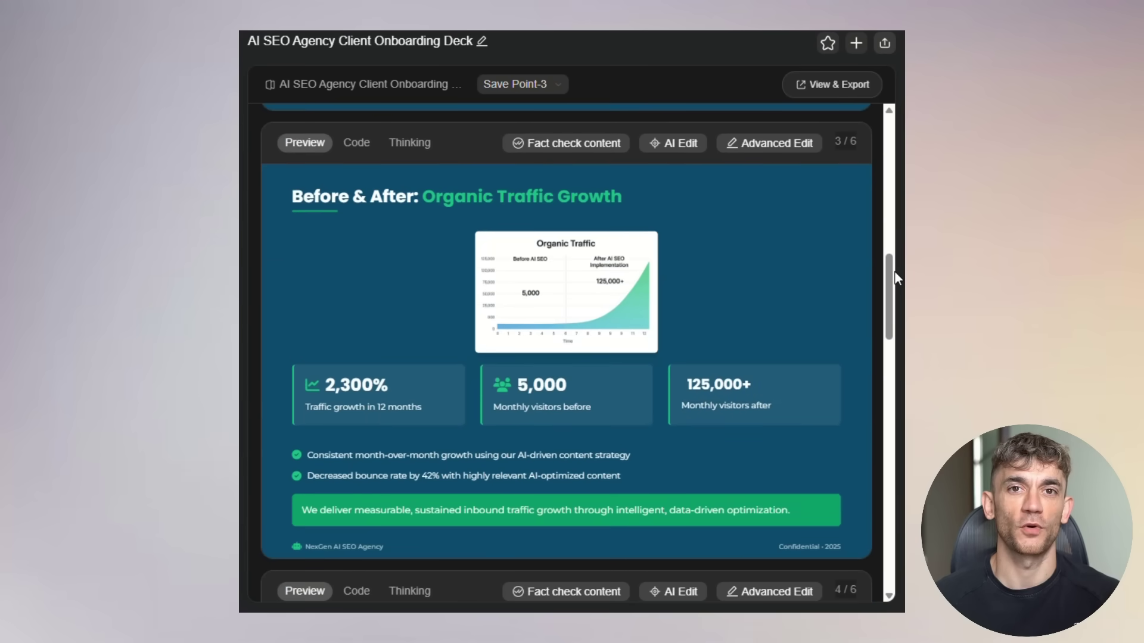
pyautogui.scroll(-7, 896, 278)
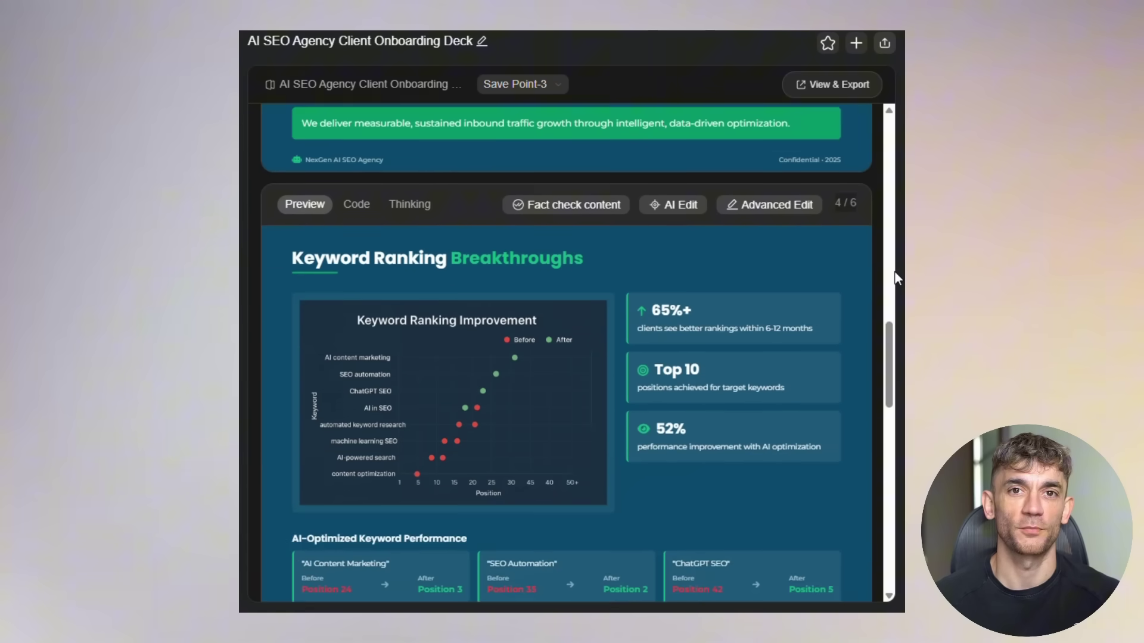
pyautogui.scroll(-2, 896, 278)
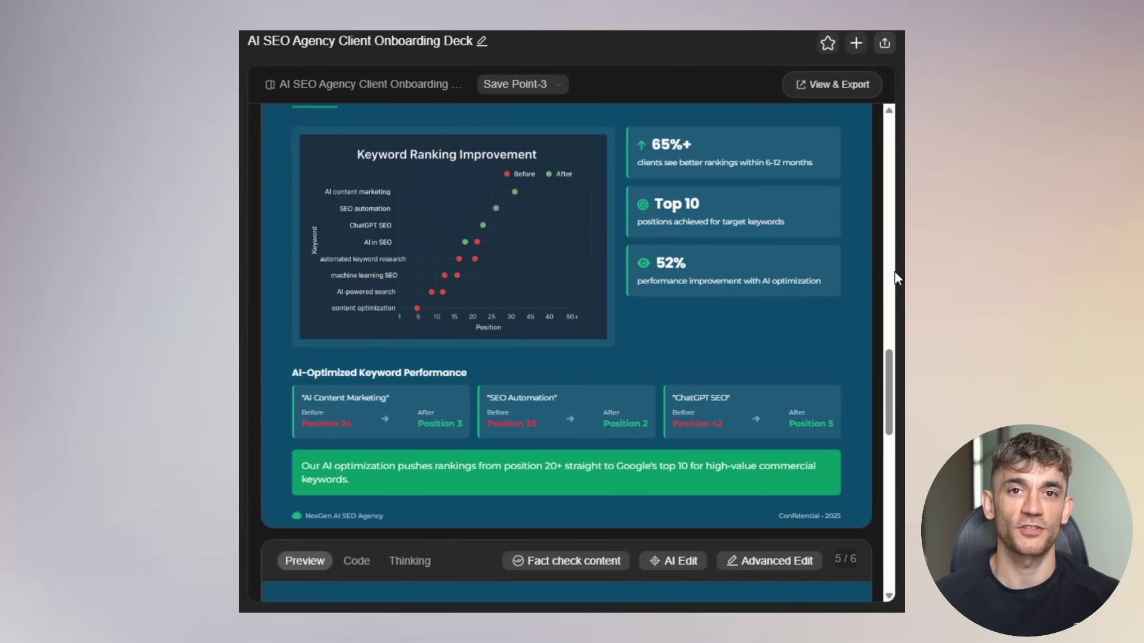
pyautogui.scroll(-8, 895, 278)
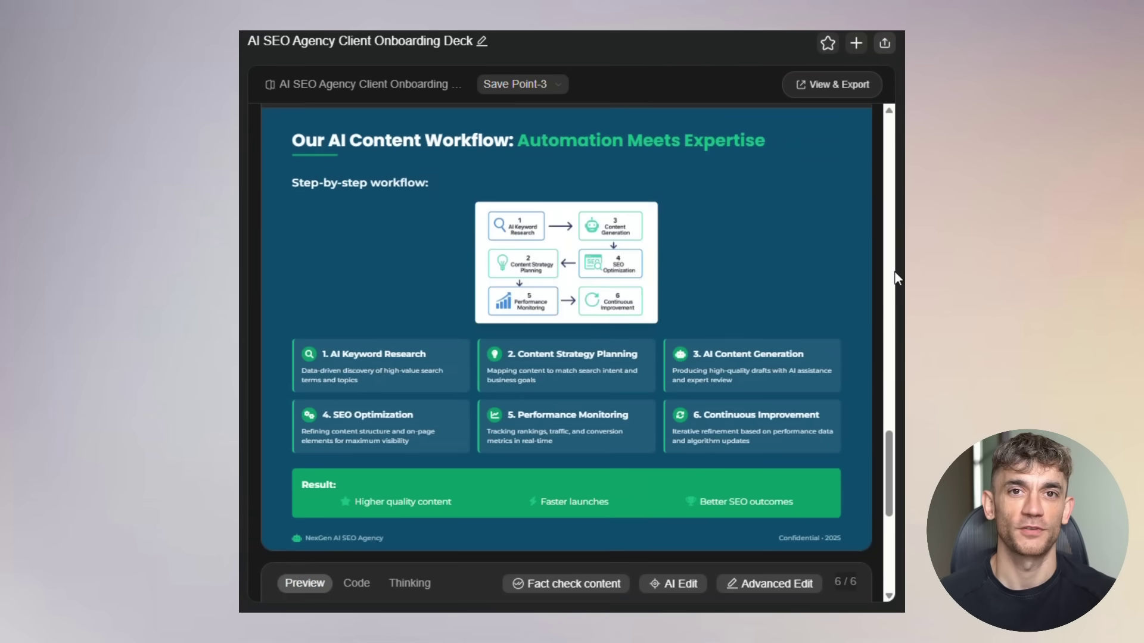
pyautogui.scroll(-5, 895, 278)
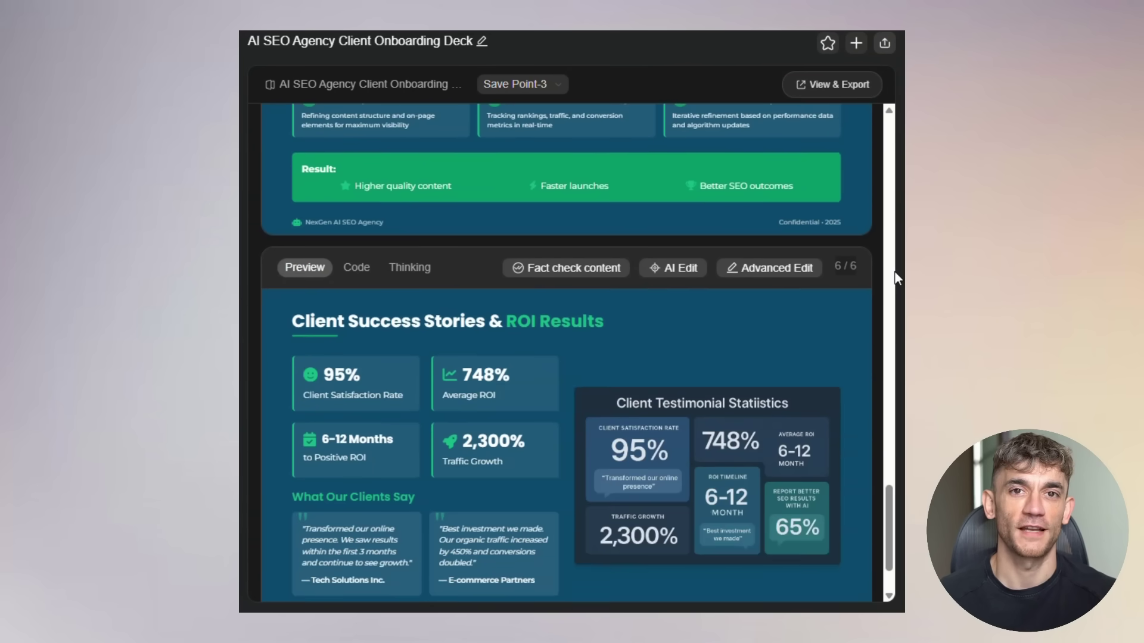
pyautogui.scroll(-2, 895, 278)
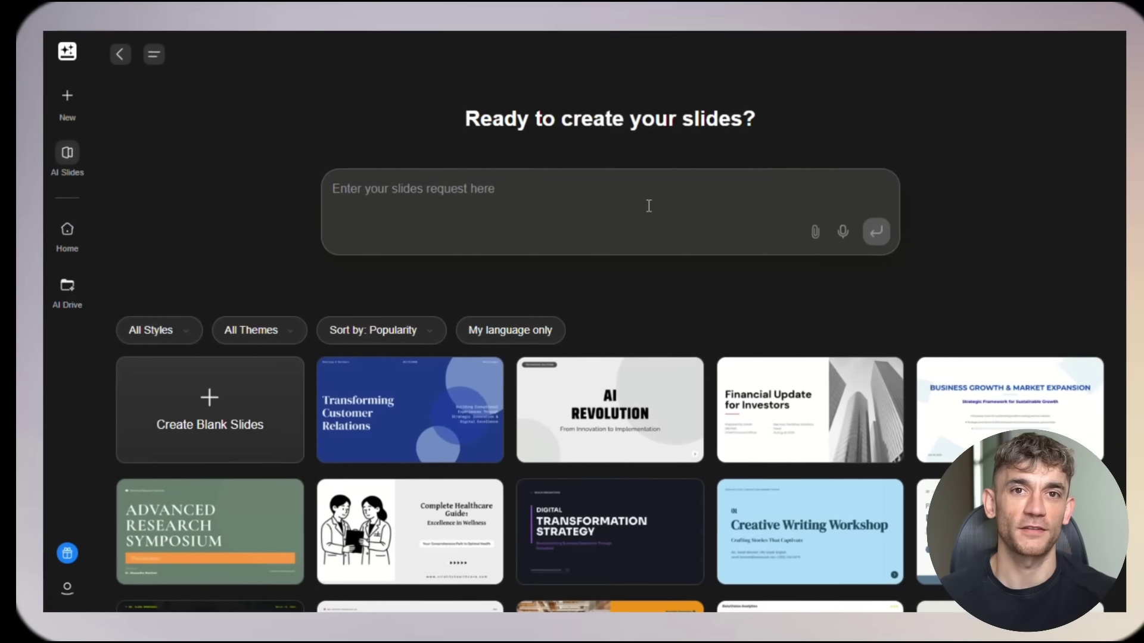
# Paste the eCommerce investor pitch prompt and send it to generate the 12-page deck.
pyautogui.write('Create an investor pitch for ‘AI for eCommerce Optimization’. Include slides on A/B testing automation, recommendation engines, cart abandonment data (2021–2025), and success case studies from Shopify brands using AI tools.')
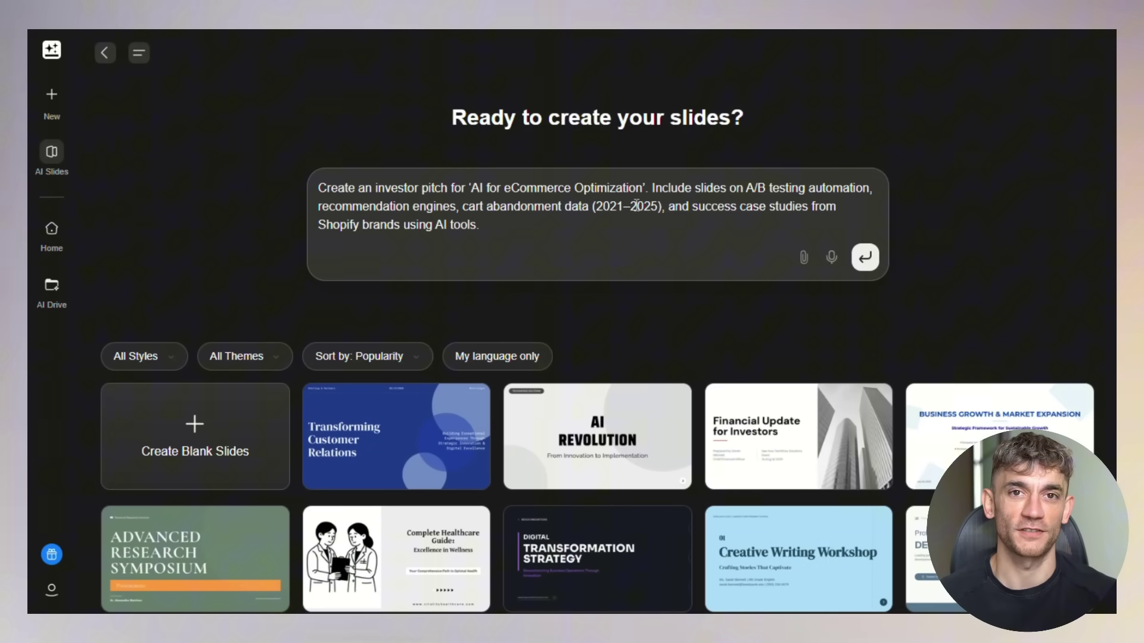
pyautogui.click(862, 263)
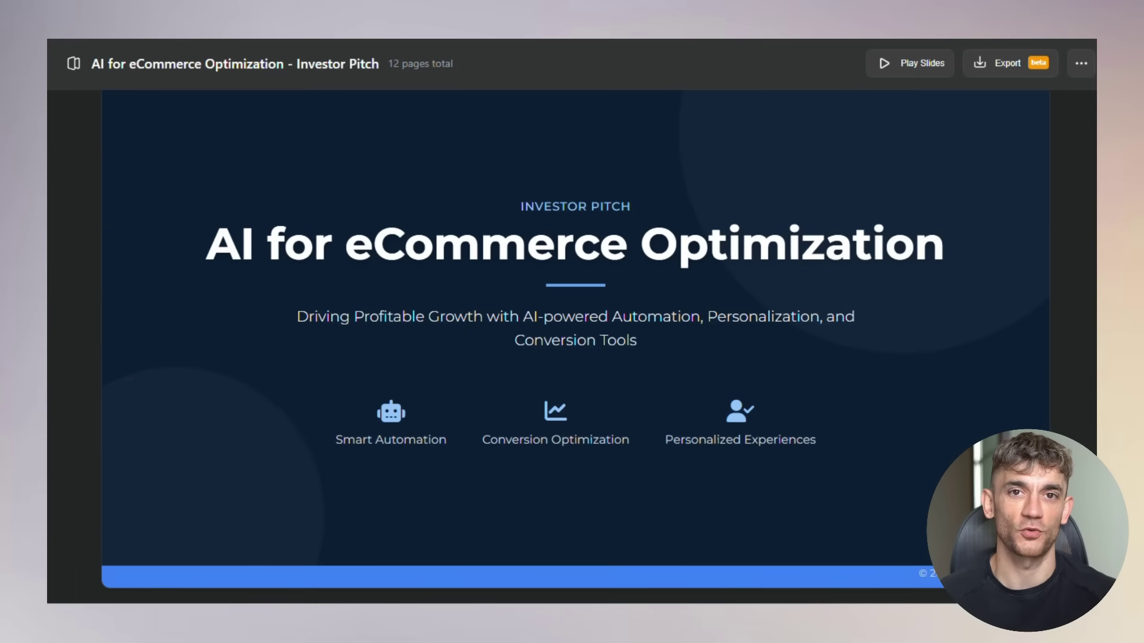
# Scroll through the remaining eCommerce investor pitch slides to the end of the deck.
pyautogui.scroll(-9, 576, 346)
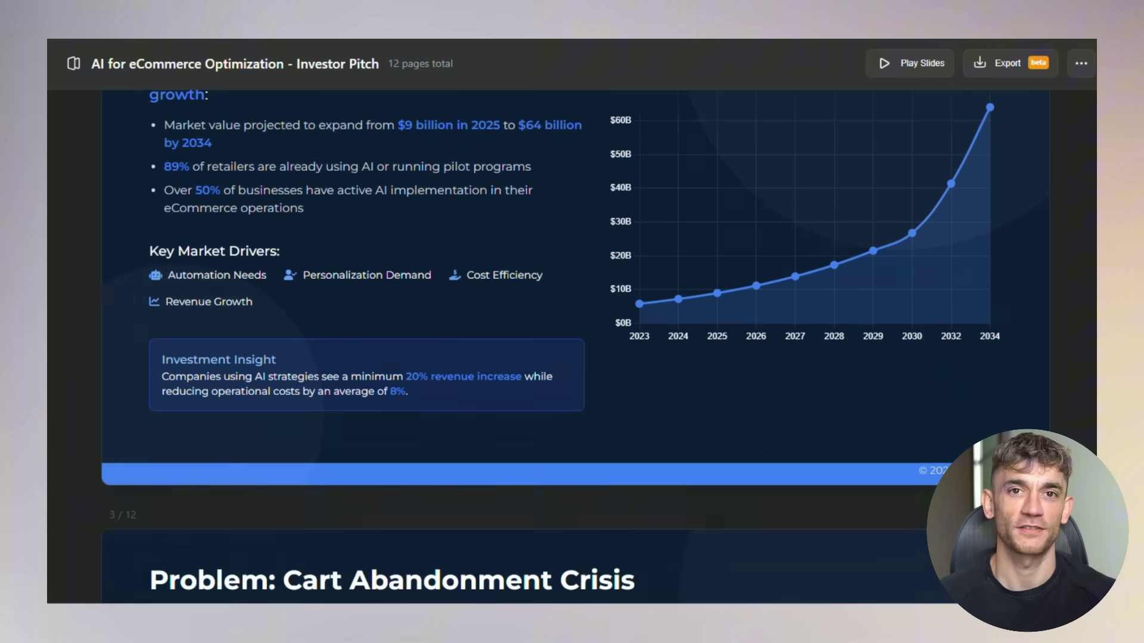
pyautogui.scroll(-6, 575, 346)
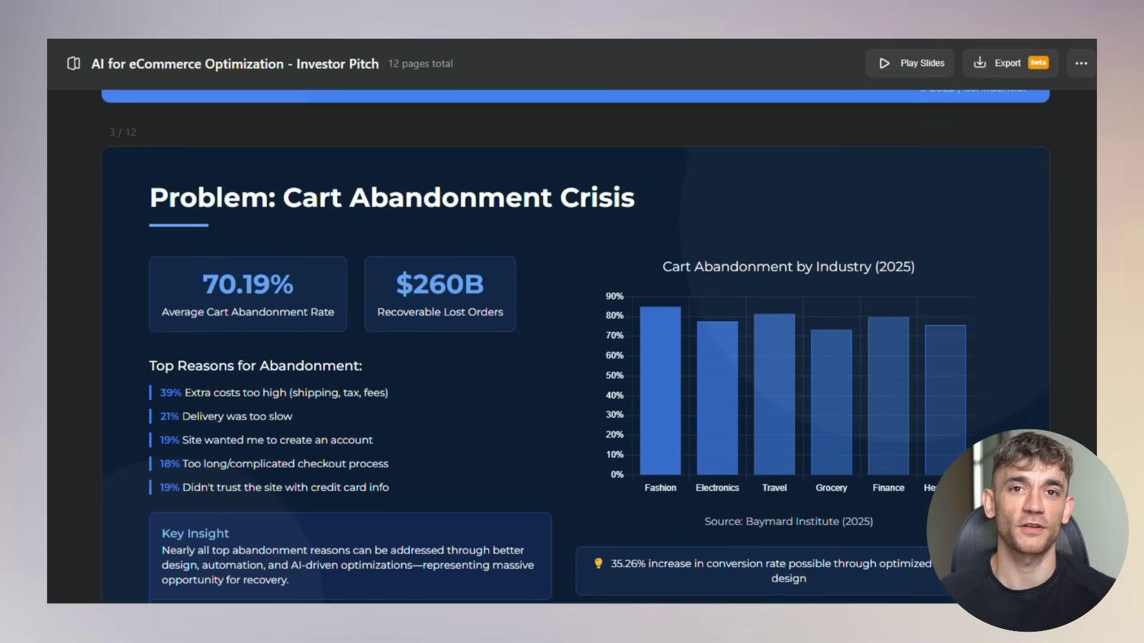
pyautogui.scroll(-1, 575, 347)
pyautogui.scroll(-9, 576, 347)
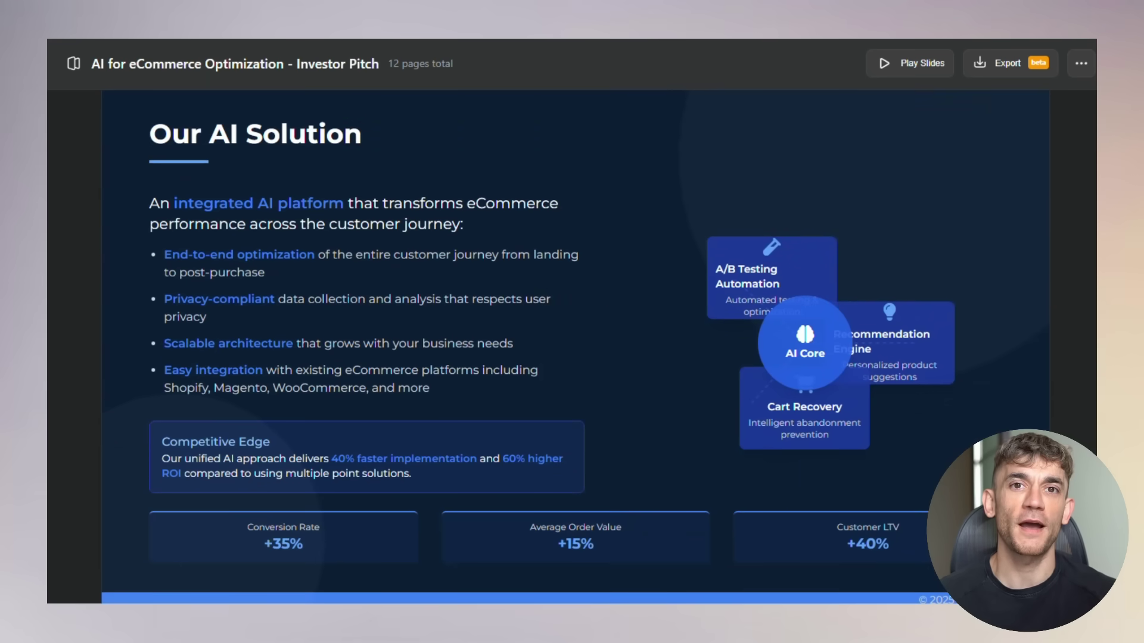
pyautogui.scroll(-10, 575, 347)
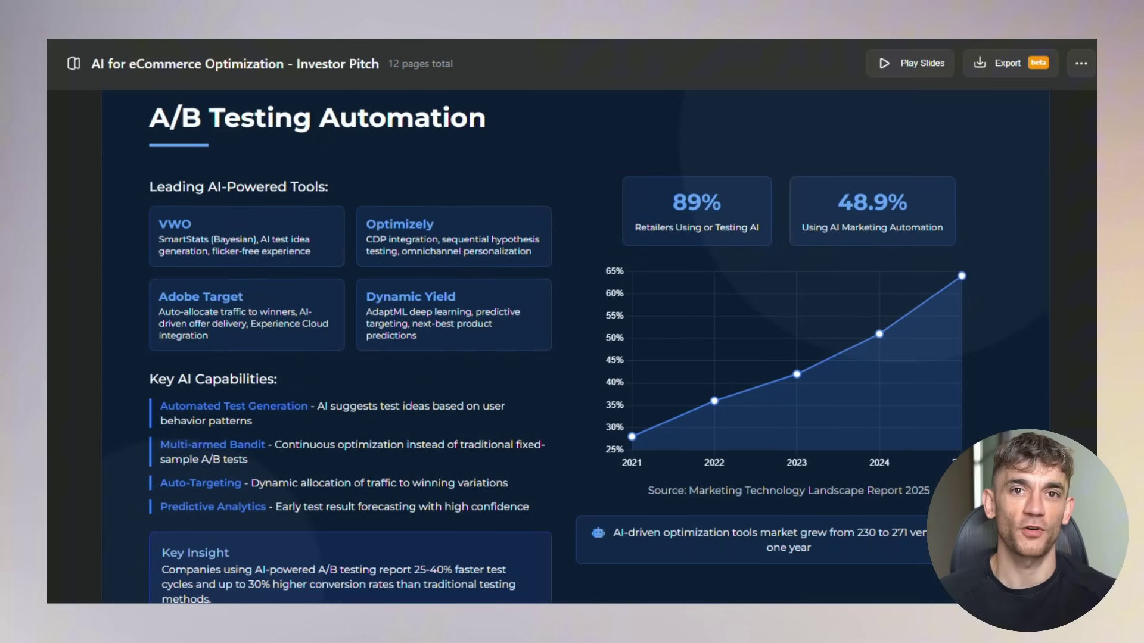
pyautogui.scroll(-10, 576, 347)
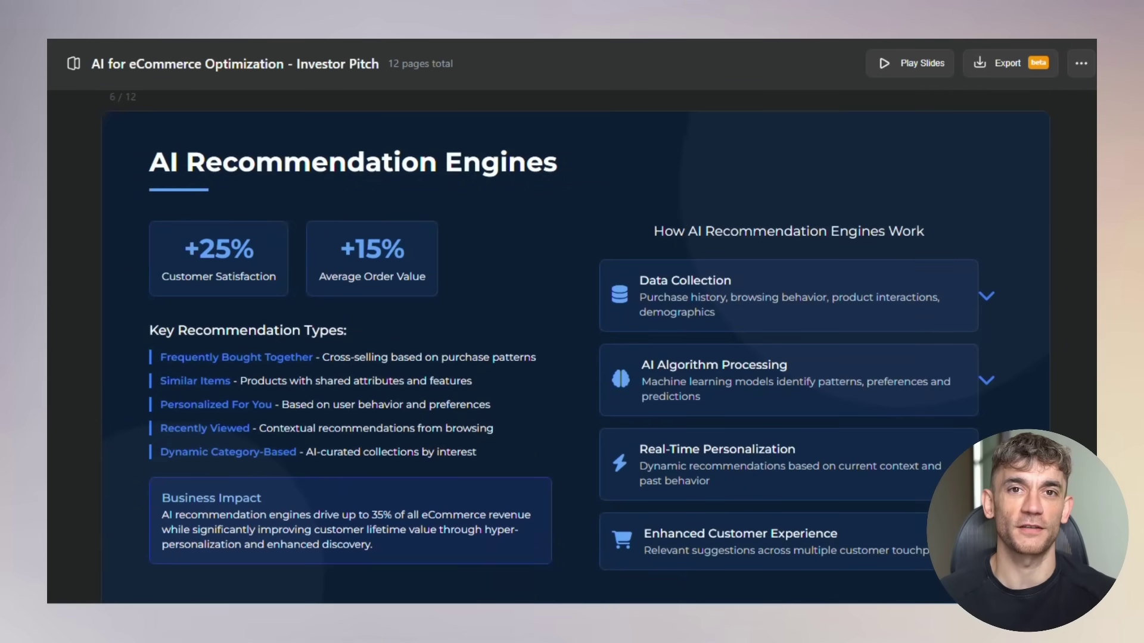
pyautogui.scroll(-5, 576, 346)
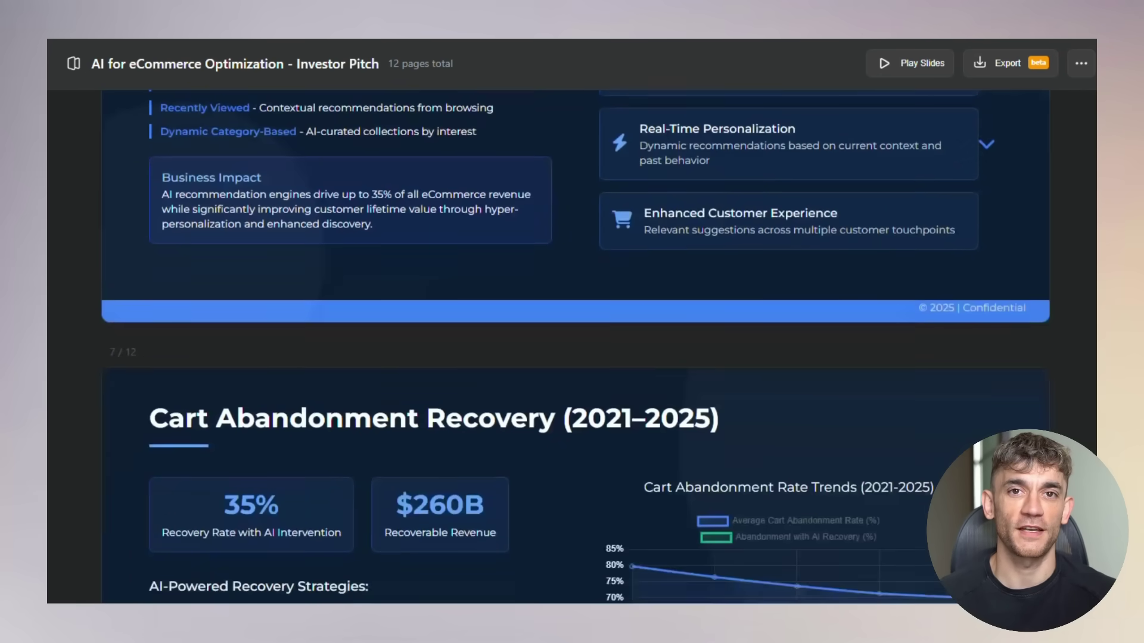
pyautogui.scroll(-4, 575, 348)
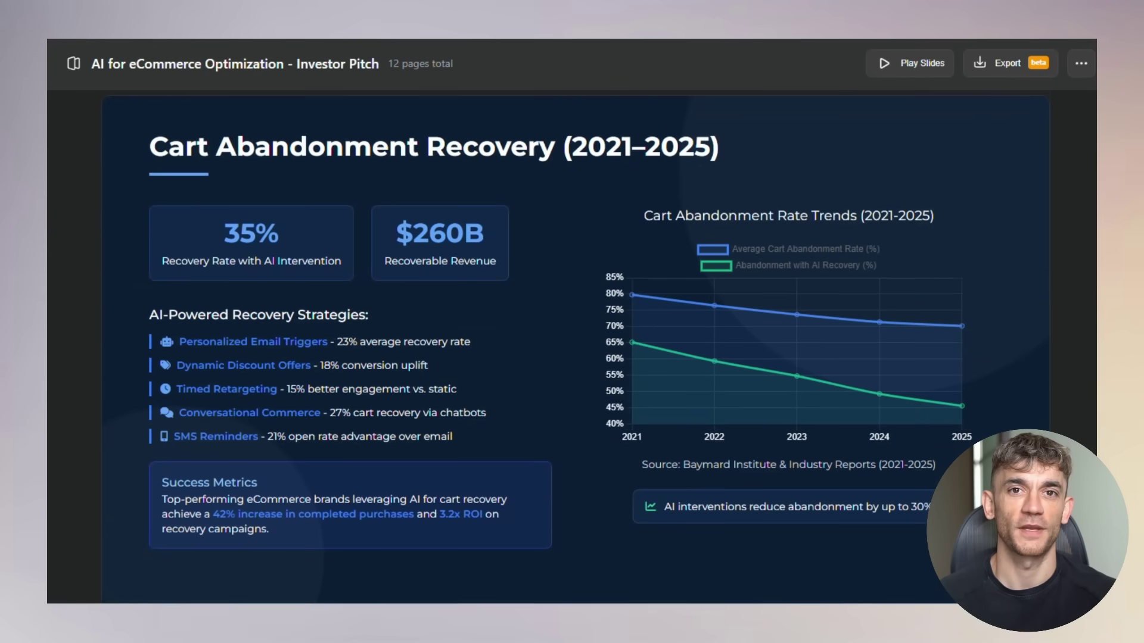
pyautogui.scroll(-7, 575, 347)
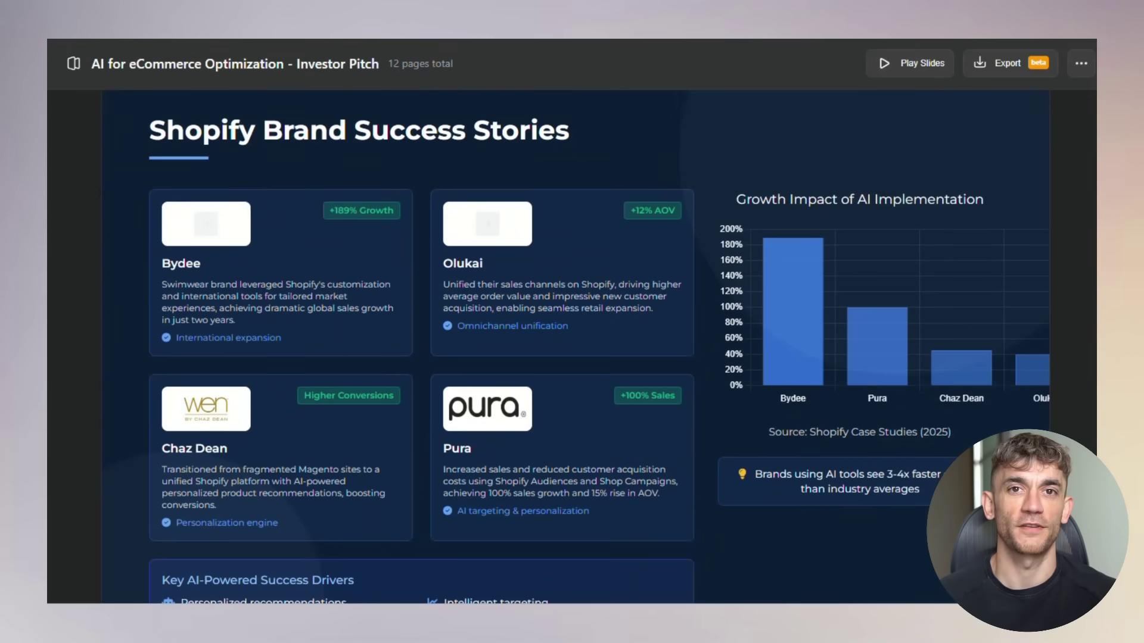
pyautogui.scroll(-9, 576, 347)
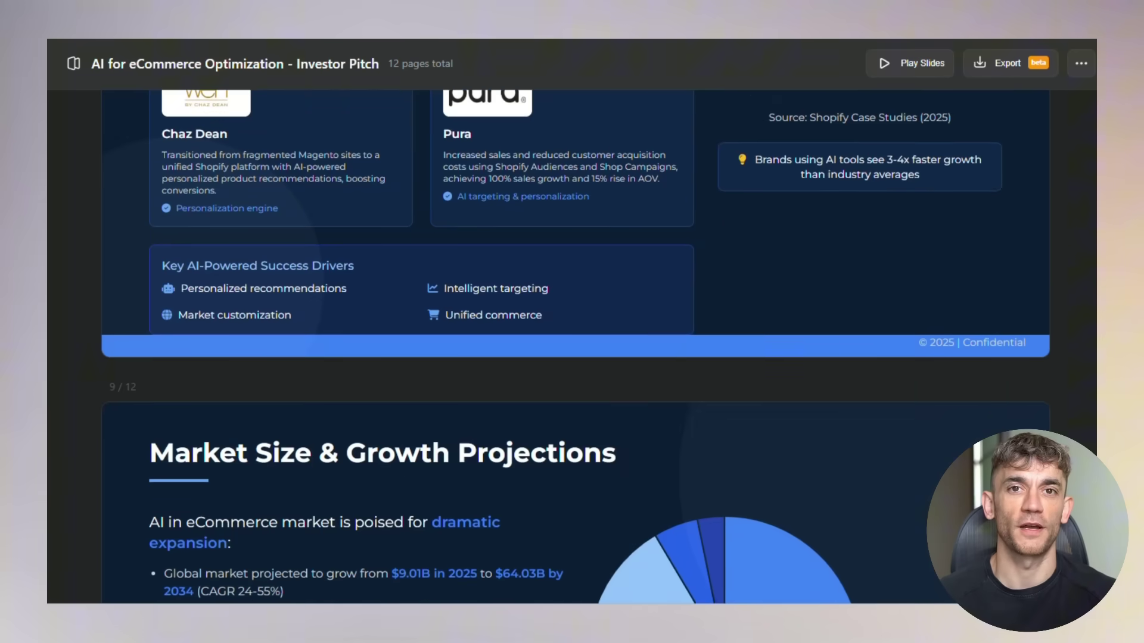
pyautogui.scroll(-1, 575, 346)
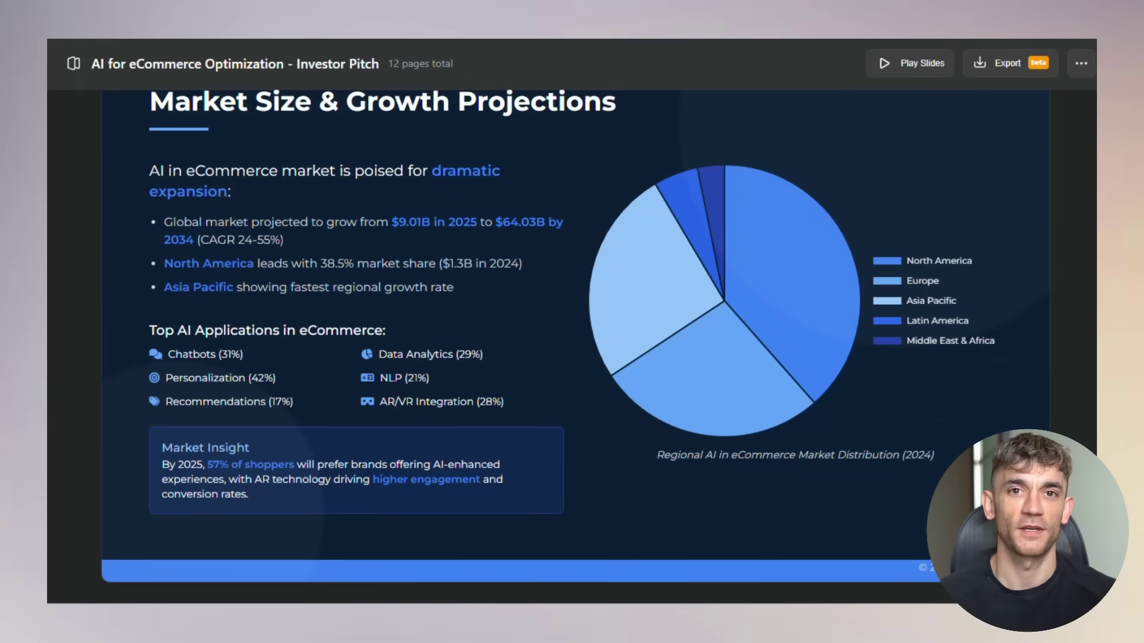
pyautogui.scroll(-6, 576, 346)
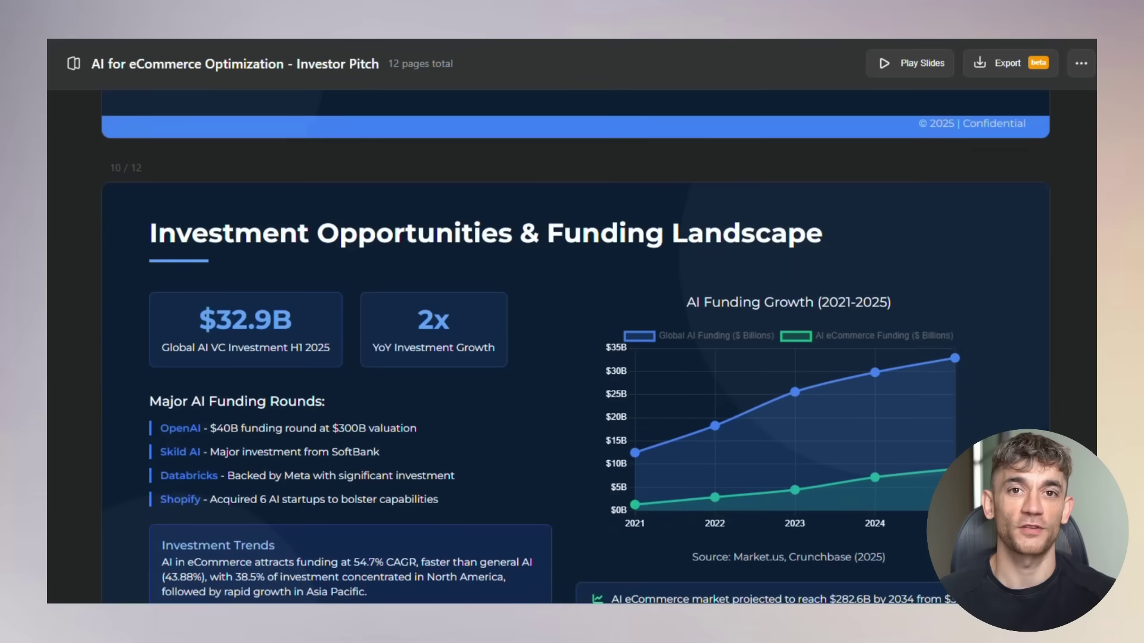
pyautogui.scroll(-2, 575, 347)
pyautogui.scroll(-5, 575, 347)
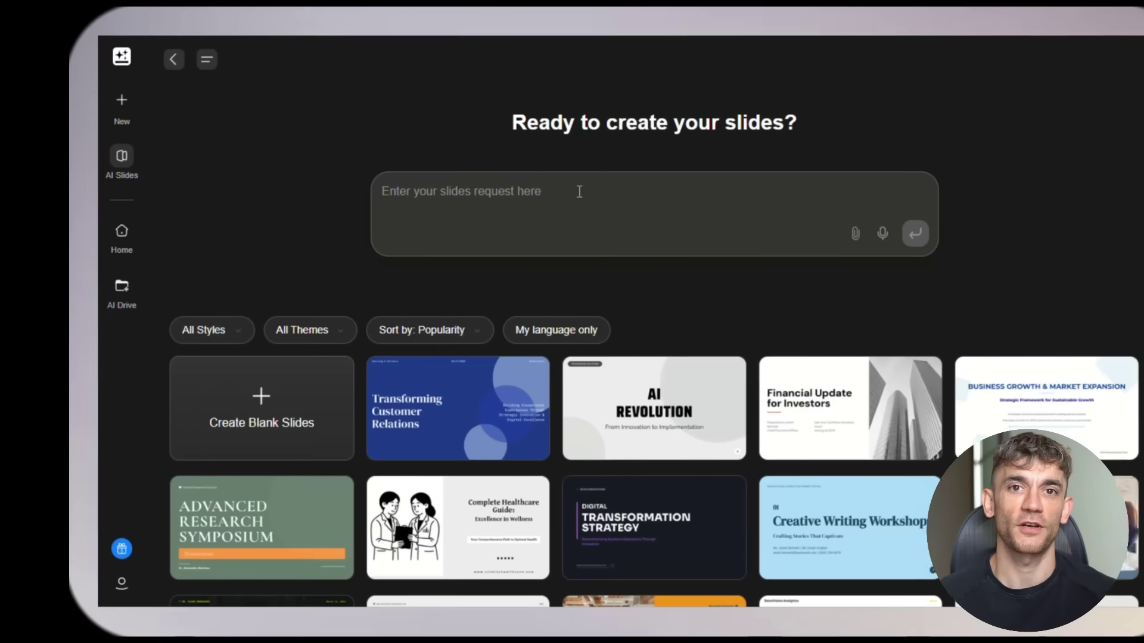
# Generate 'The Future of Content Marketing with Generative AI' from the pasted prompt and review its 12 pages.
pyautogui.click(579, 191)
pyautogui.write("Generate a slide deck titled 'The Future of Content Marketing with Generative AI'. Use graphs to show how generative tools (ChatGPT, Jasper) are changing content velocity and ROI. Include survey data from marketers (Statista, HubSpot reports)")
pyautogui.click(863, 258)
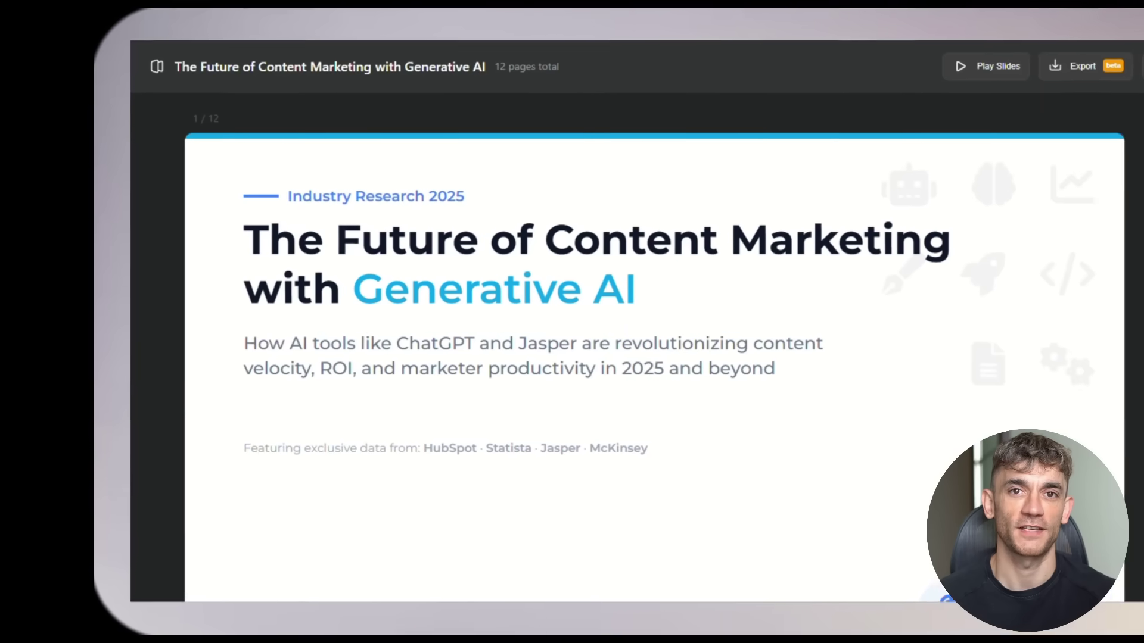
pyautogui.scroll(-5, 572, 345)
pyautogui.scroll(-12, 572, 346)
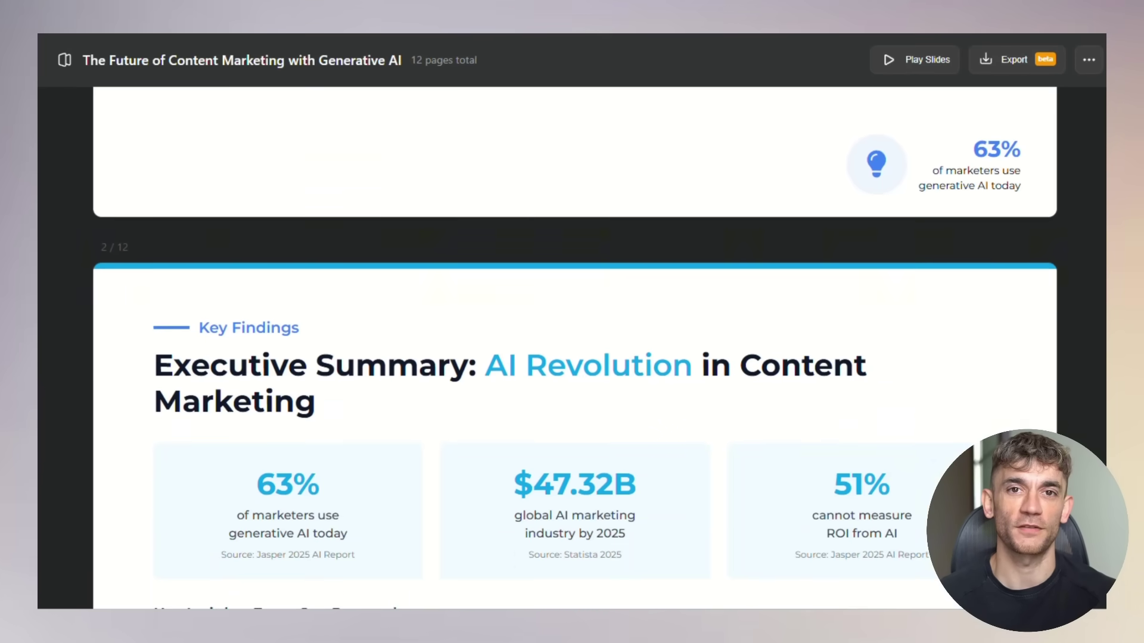
pyautogui.scroll(-15, 572, 346)
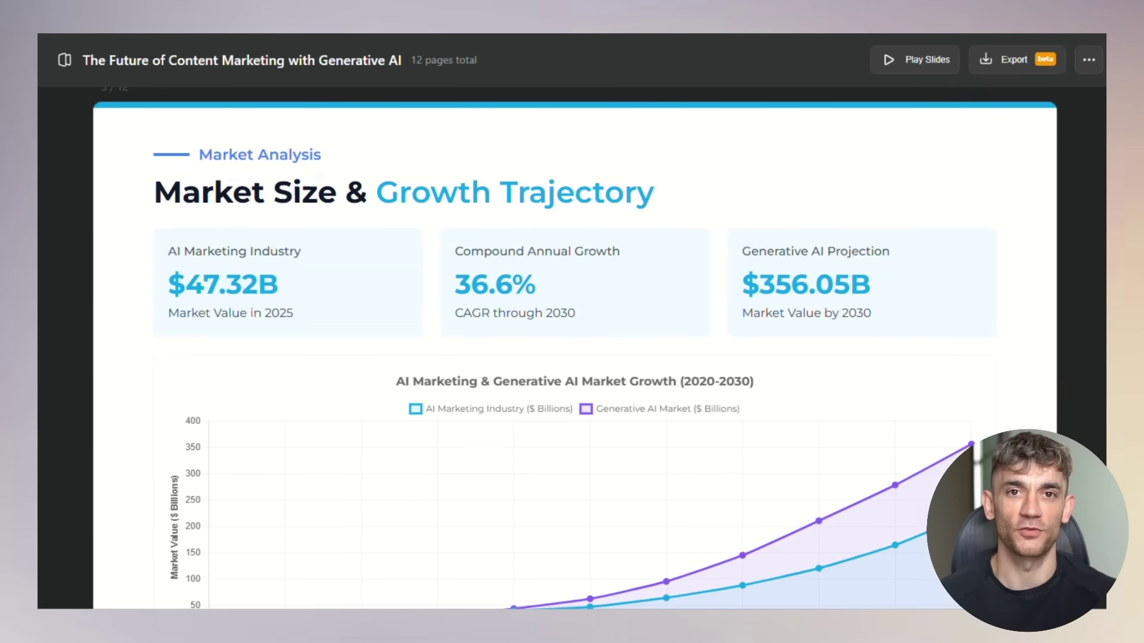
pyautogui.scroll(-15, 572, 346)
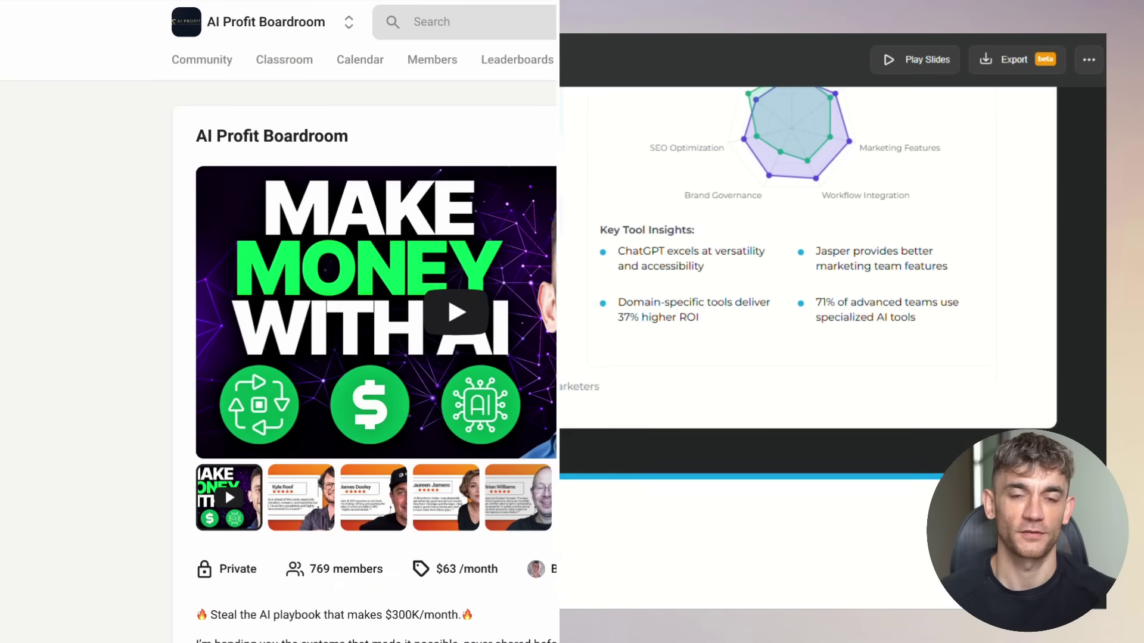
# Open the N8N Templates & Workflows course from the AI Profit Boardroom Classroom.
pyautogui.moveTo(190, 140); pyautogui.dragTo(378, 143)
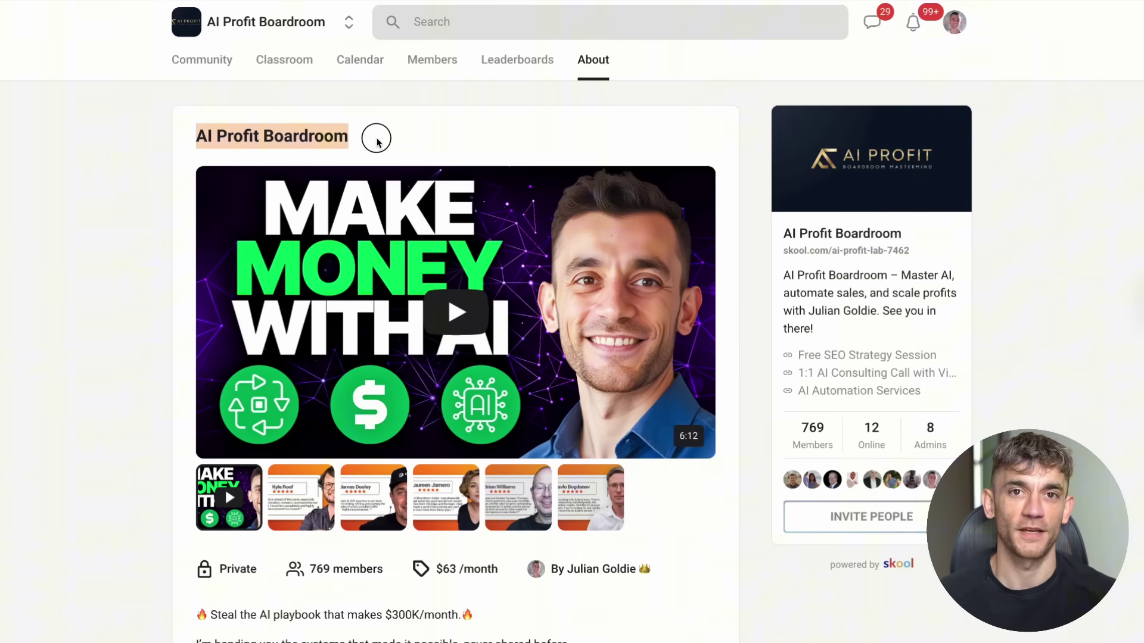
pyautogui.click(332, 137)
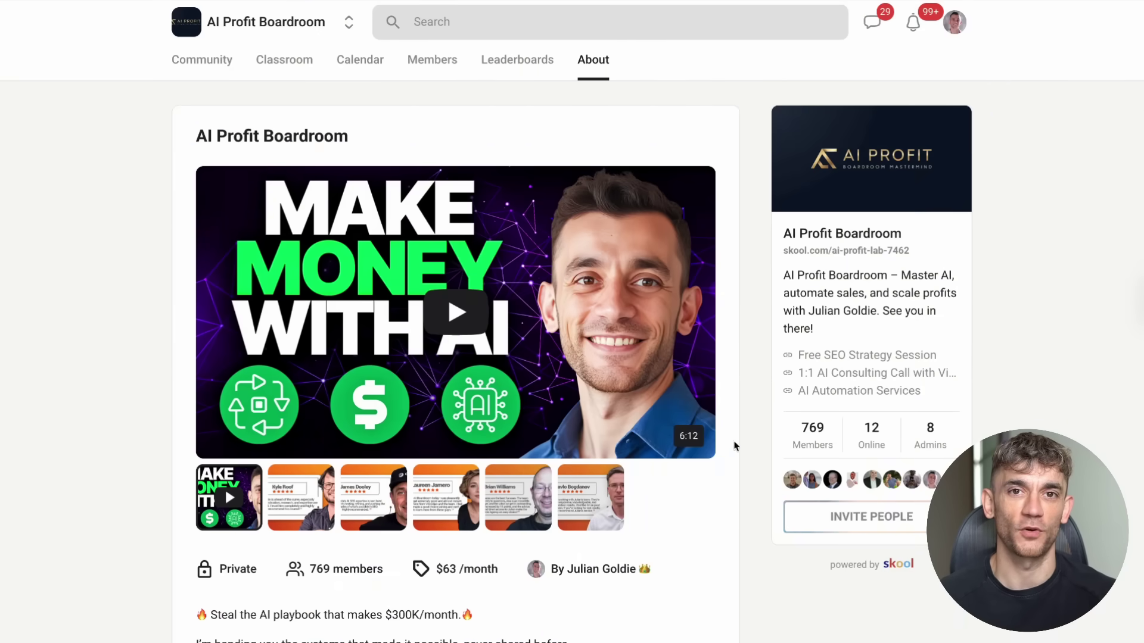
pyautogui.click(291, 67)
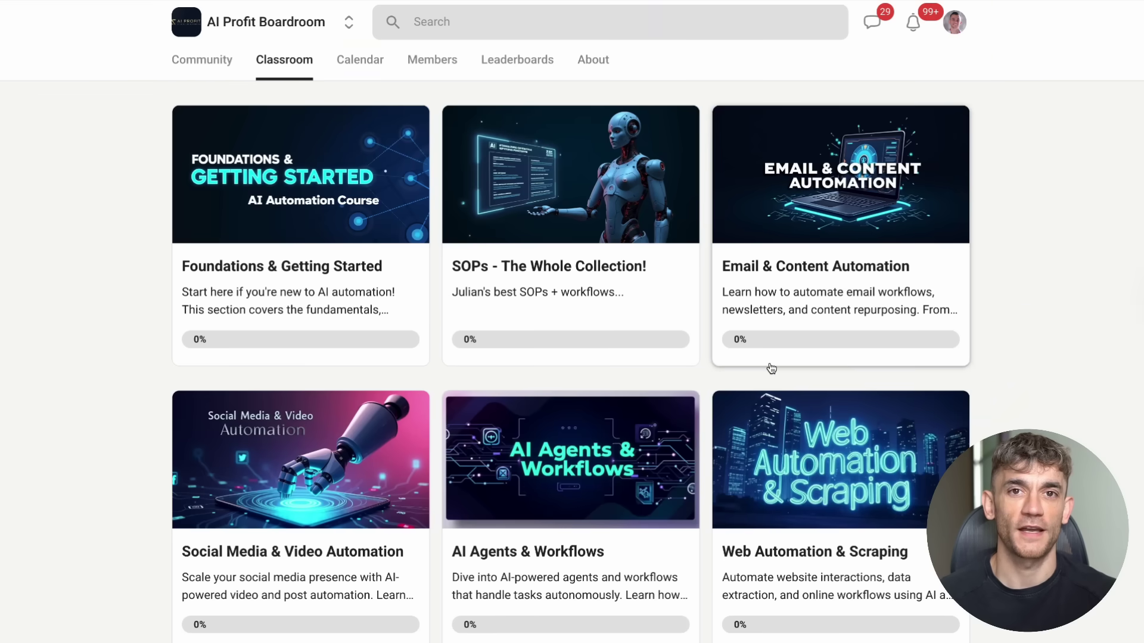
pyautogui.scroll(-4, 771, 369)
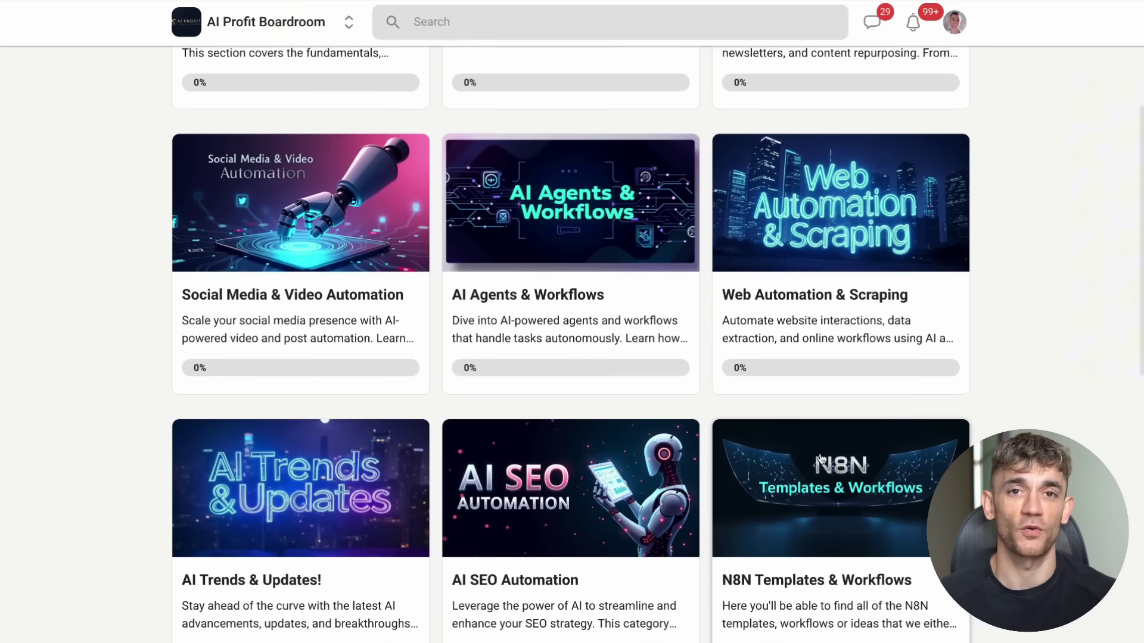
pyautogui.click(821, 459)
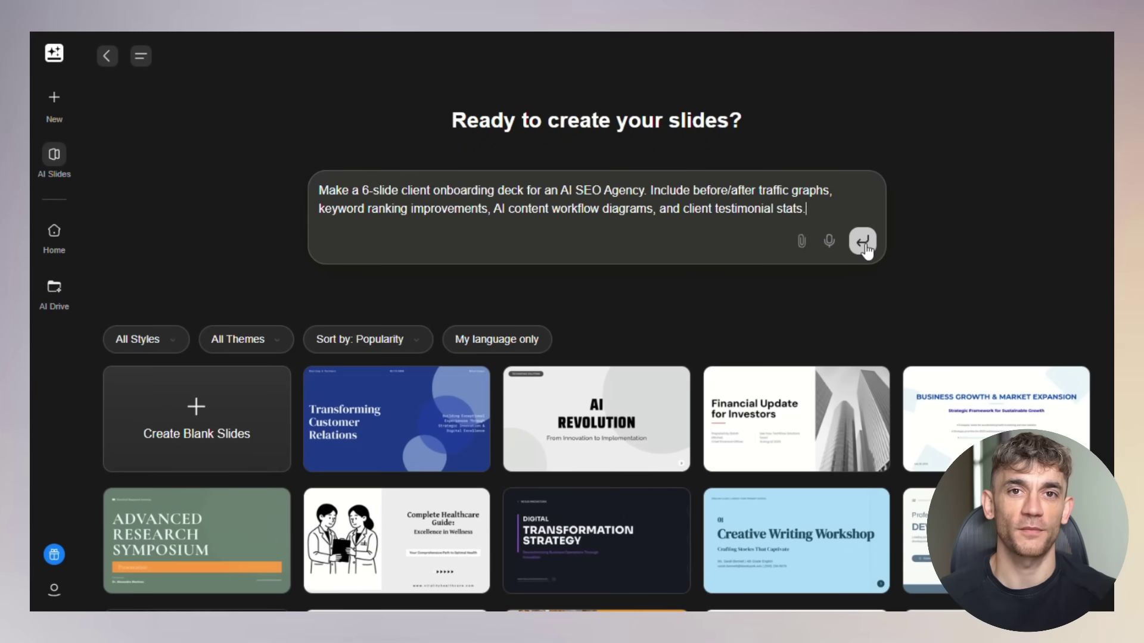
# Submit the pasted NexGen AI SEO onboarding prompt to build the 6-page deck.
pyautogui.click(862, 241)
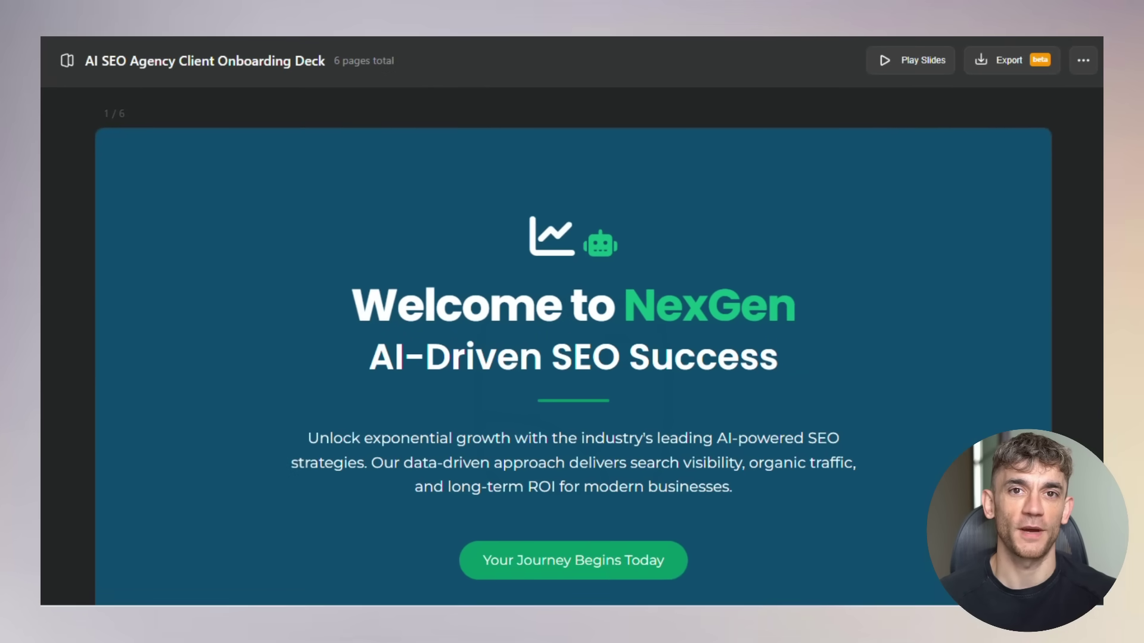
pyautogui.scroll(-1, 572, 334)
pyautogui.scroll(-2, 572, 334)
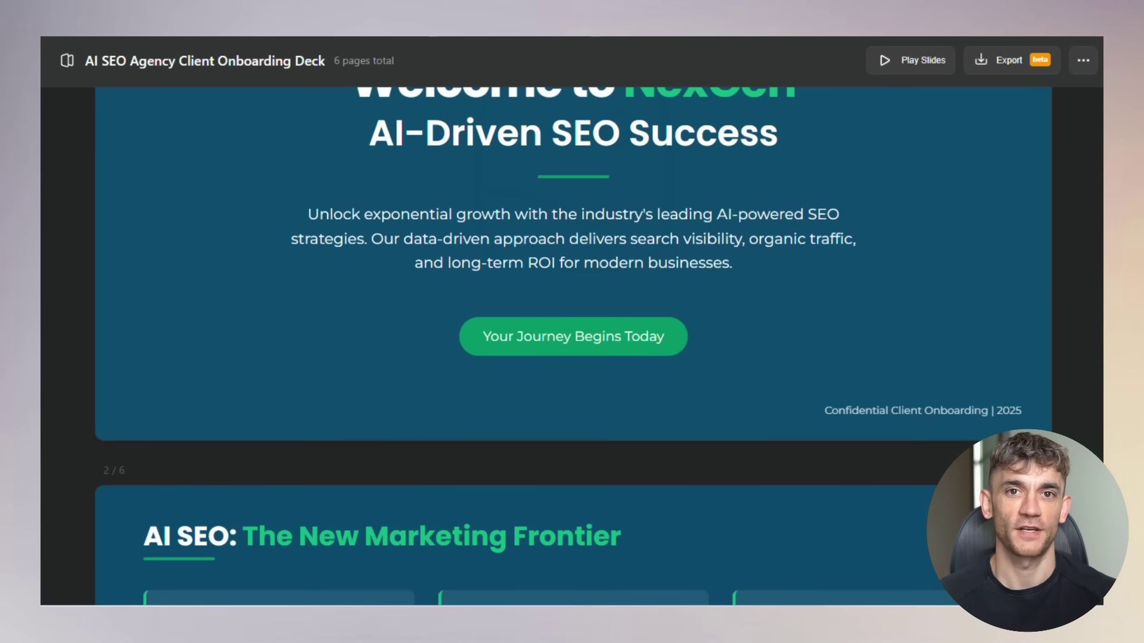
pyautogui.scroll(-3, 572, 345)
pyautogui.scroll(-2, 572, 345)
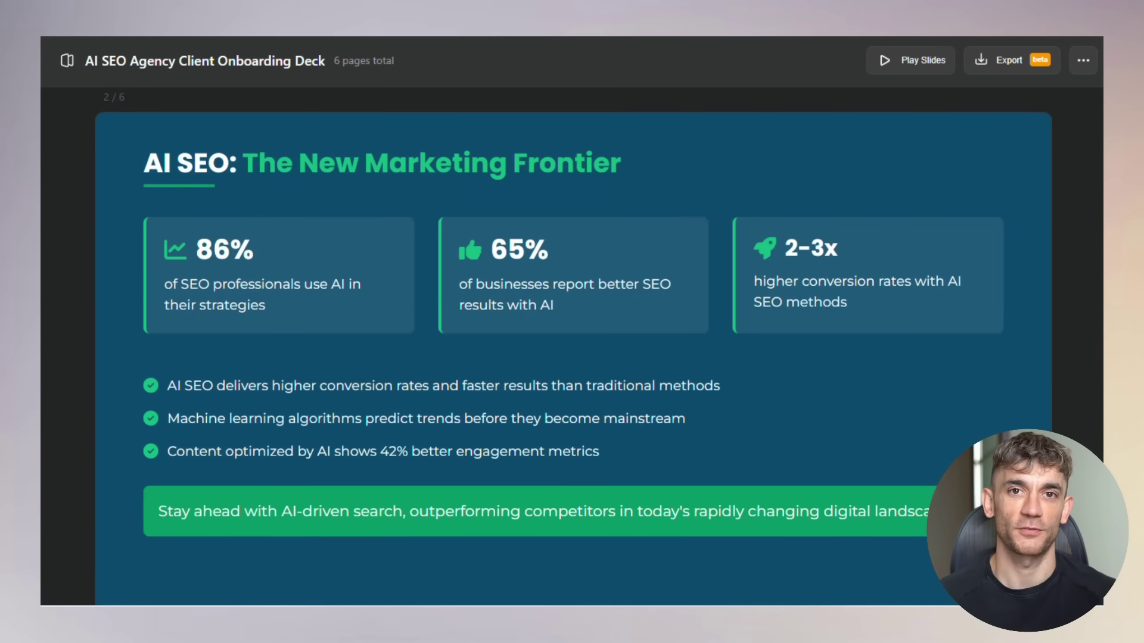
pyautogui.scroll(-7, 571, 345)
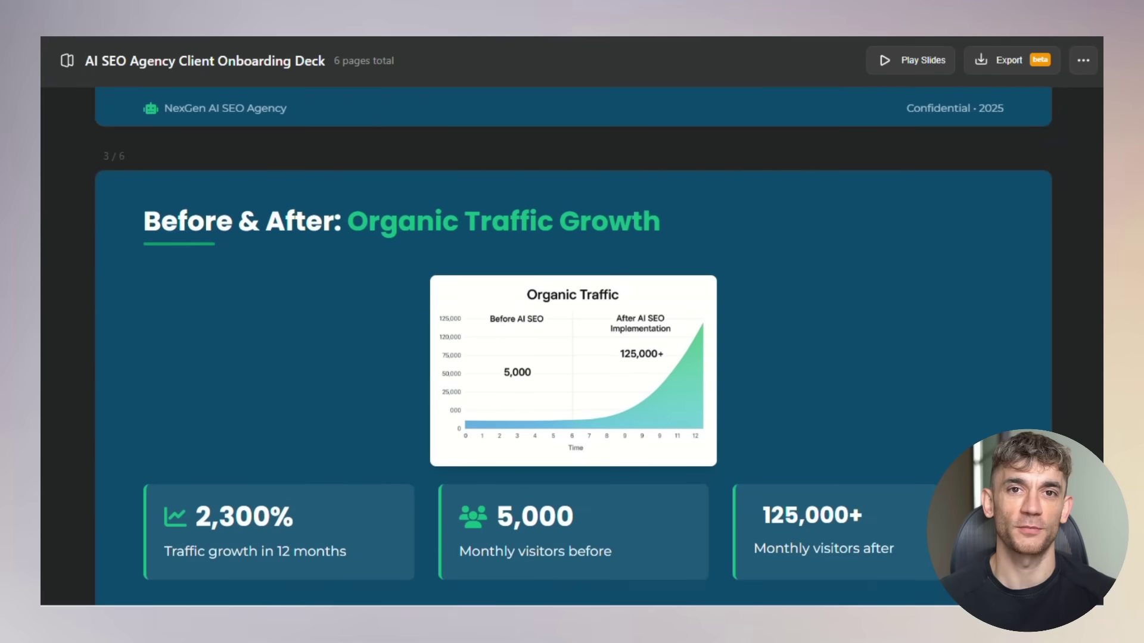
pyautogui.scroll(-1, 572, 345)
pyautogui.scroll(-8, 572, 346)
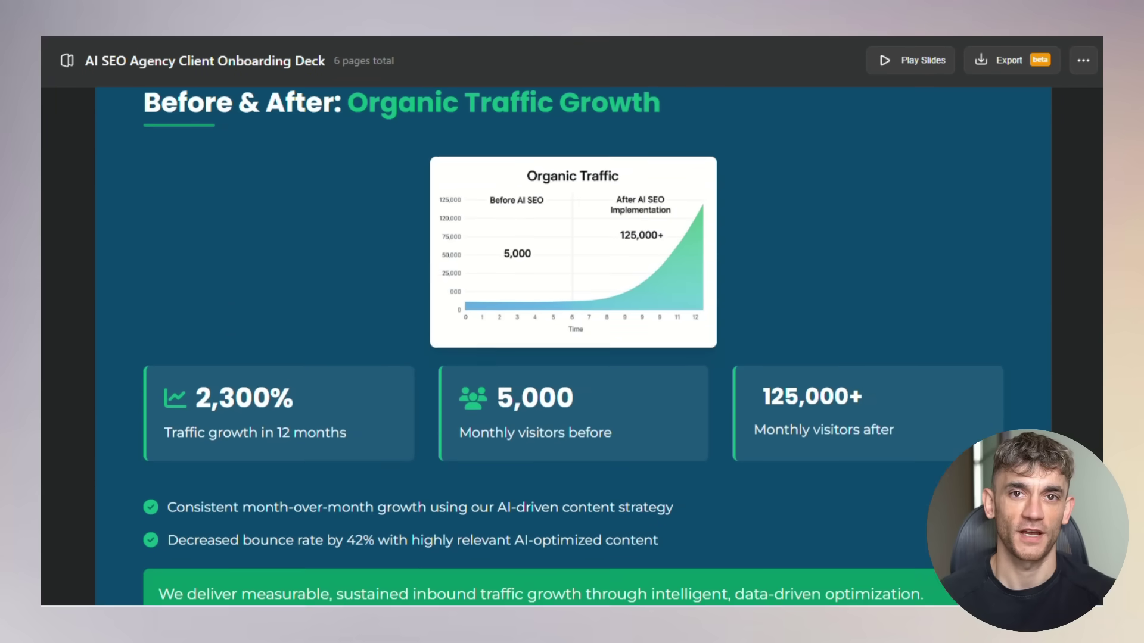
pyautogui.scroll(-1, 572, 345)
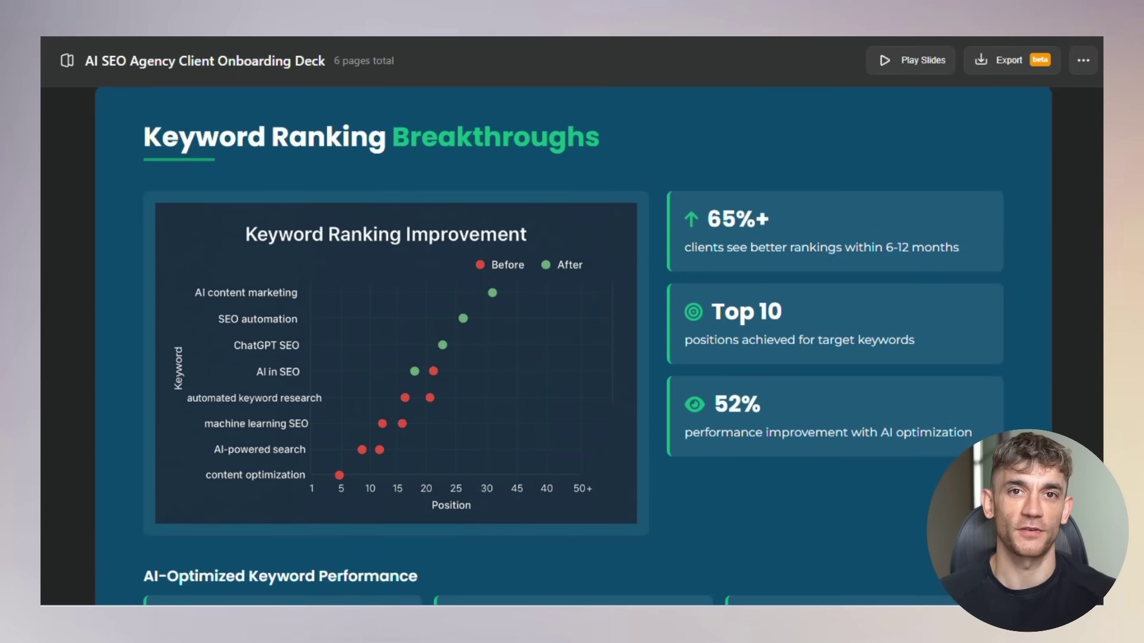
pyautogui.scroll(-5, 572, 346)
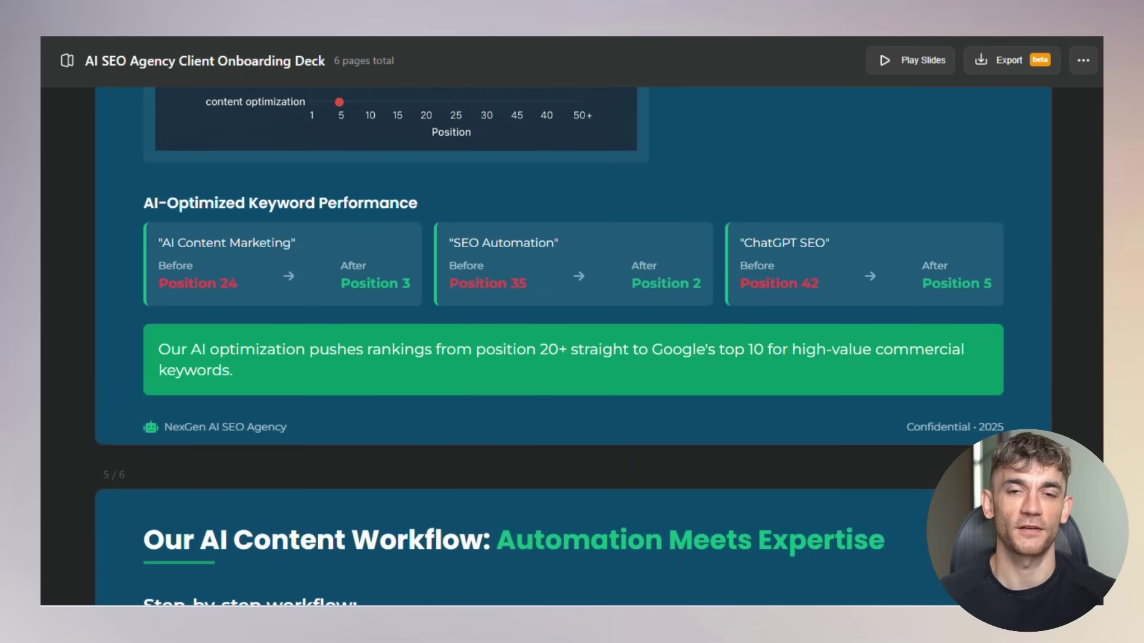
pyautogui.scroll(-5, 572, 345)
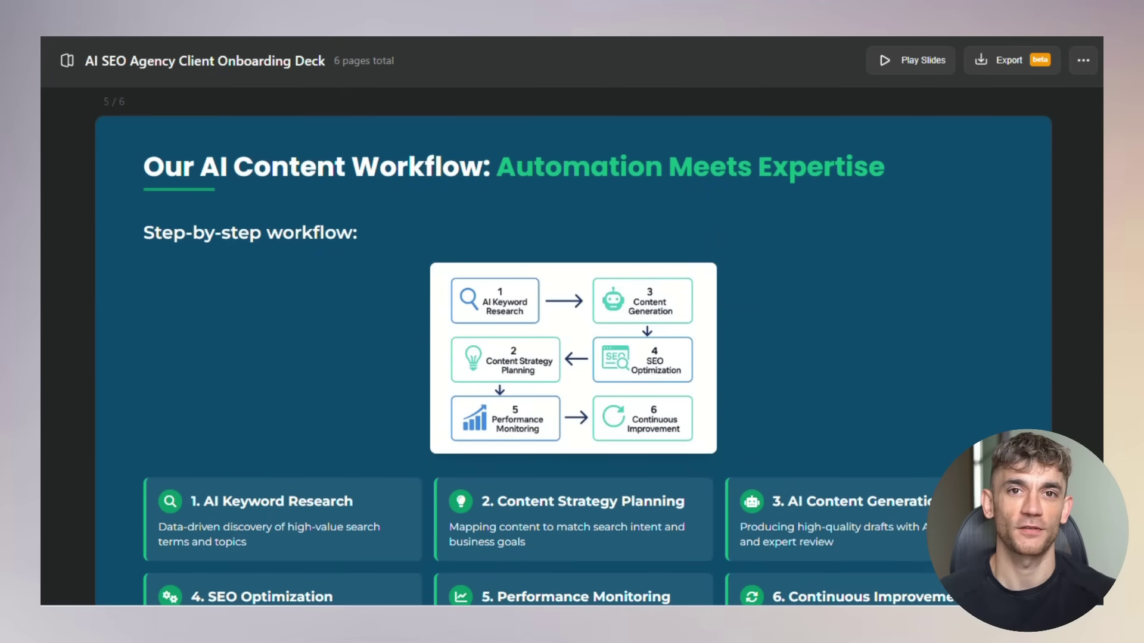
pyautogui.scroll(-3, 572, 345)
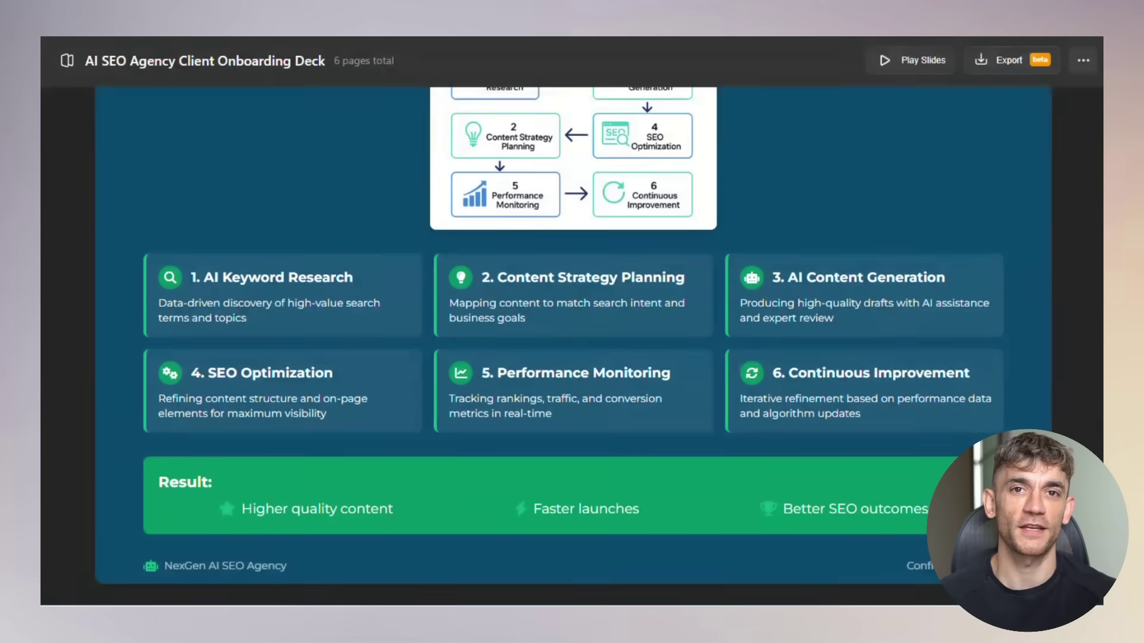
pyautogui.scroll(-7, 572, 345)
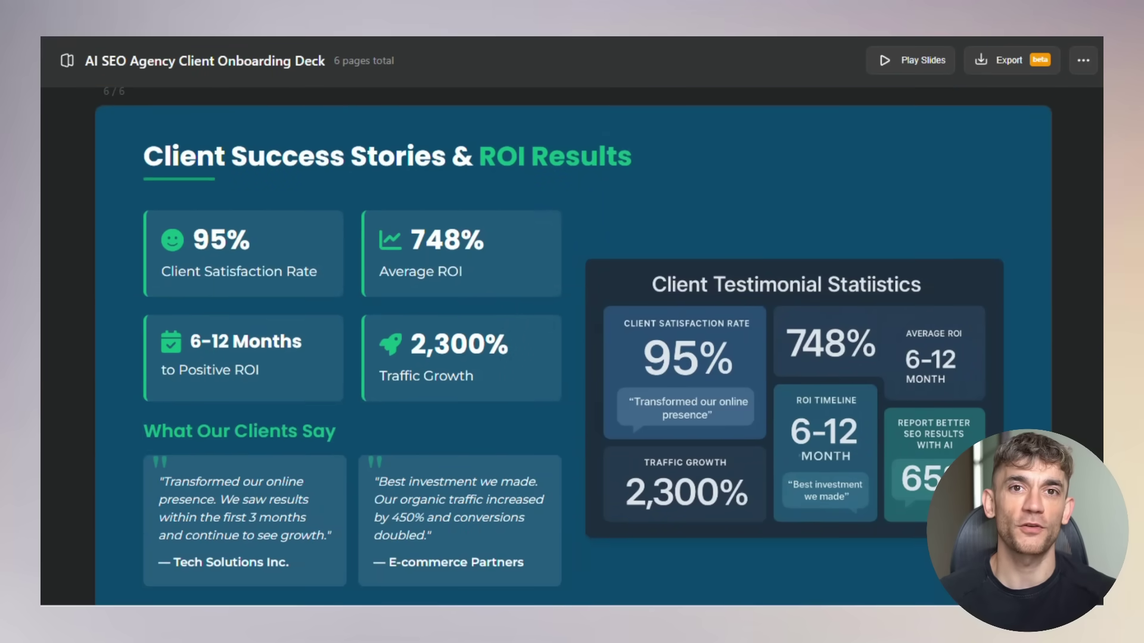
pyautogui.scroll(-2, 572, 345)
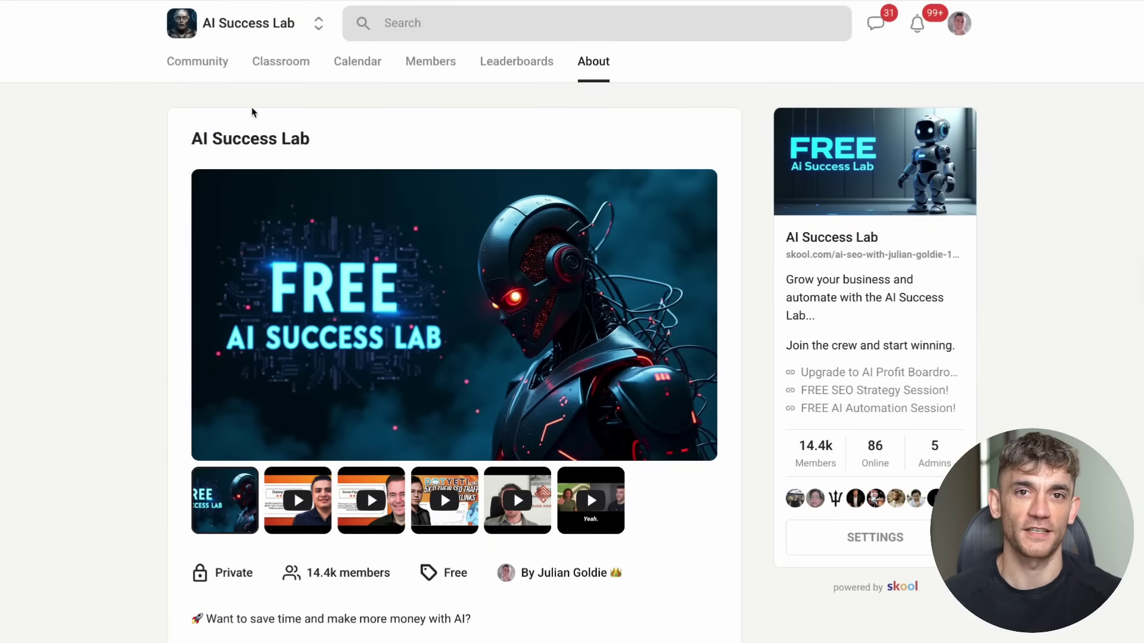
# Look over AI Success Lab's Classroom courses, then switch to its Community feed.
pyautogui.click(281, 60)
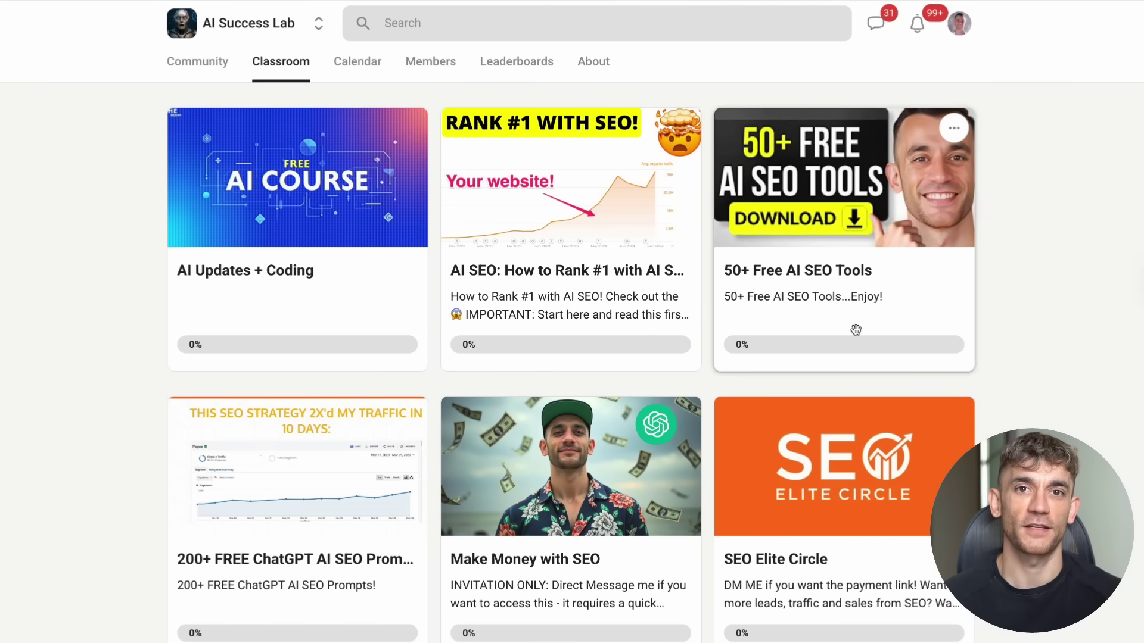
pyautogui.click(194, 62)
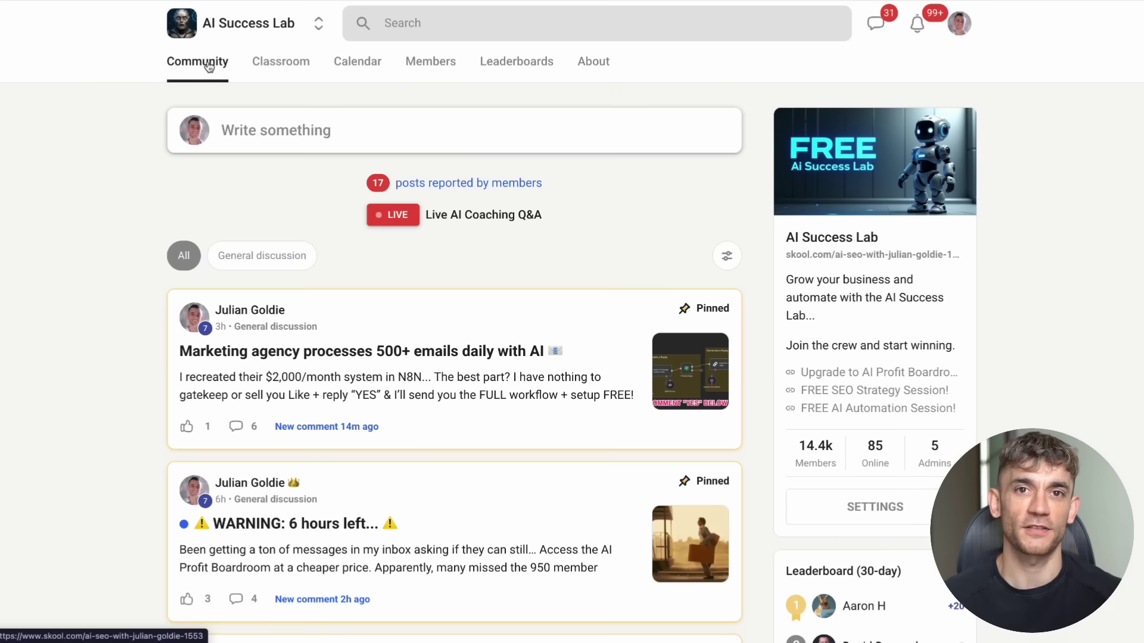